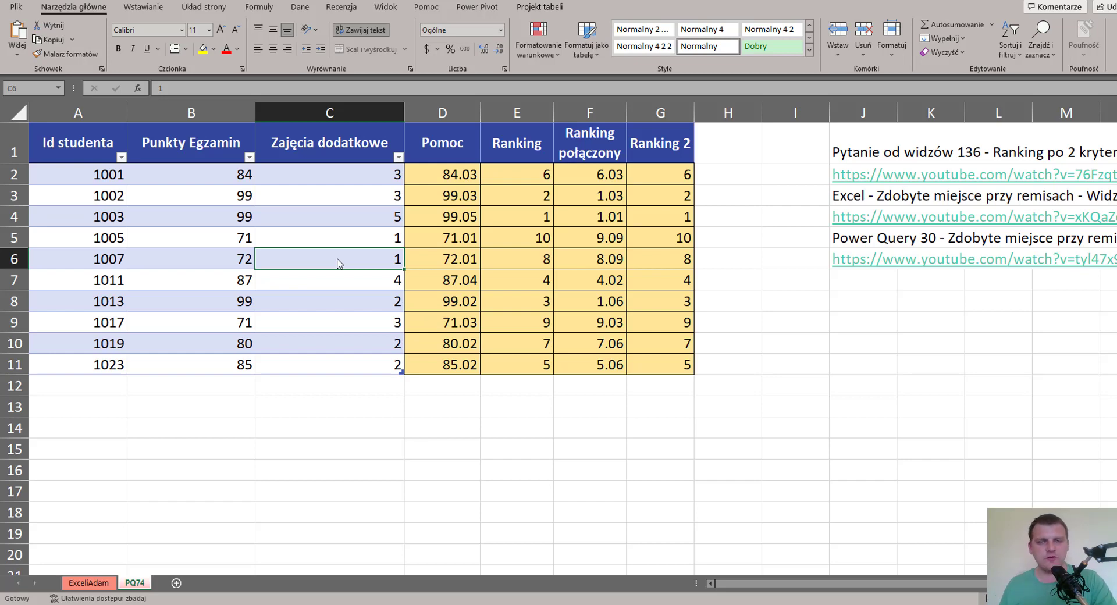
Review the sheet: the J1 question, the E2 ranking formula, and the score columns.
click(848, 134)
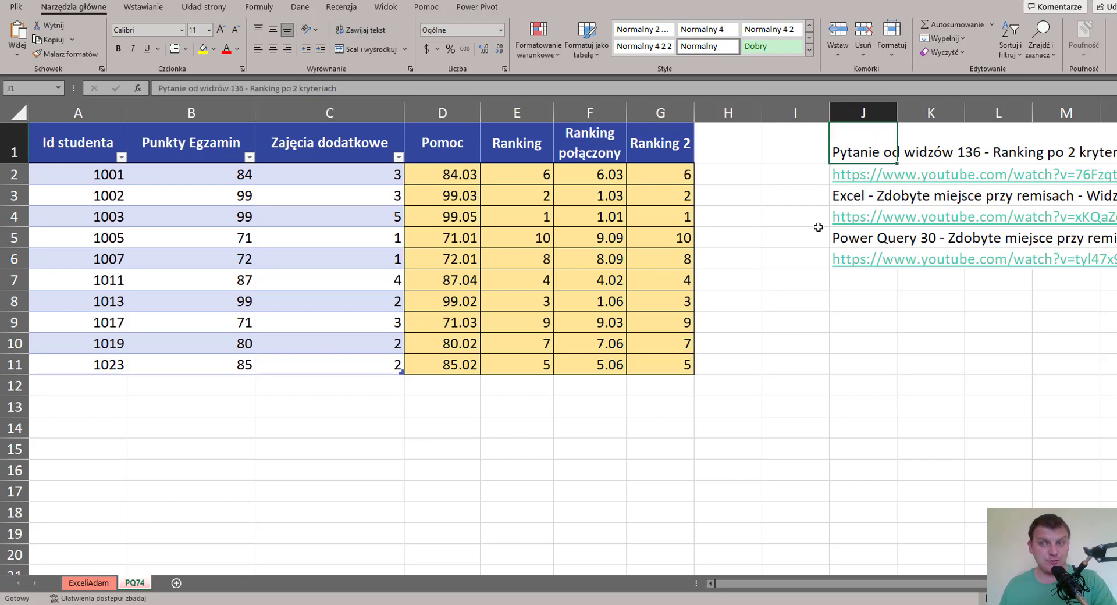
click(510, 177)
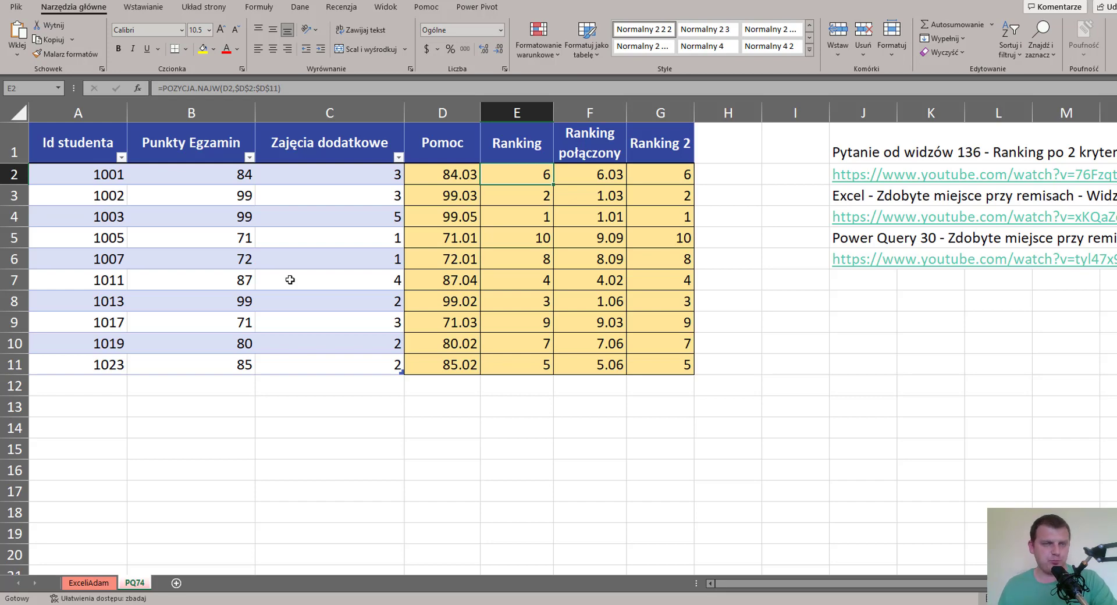
click(190, 139)
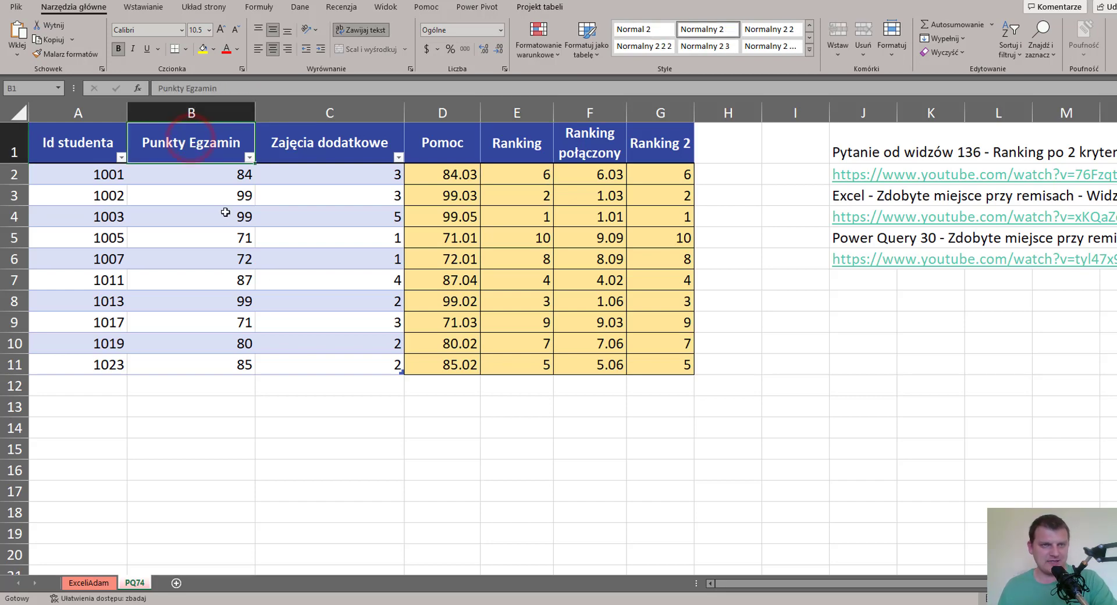
click(351, 148)
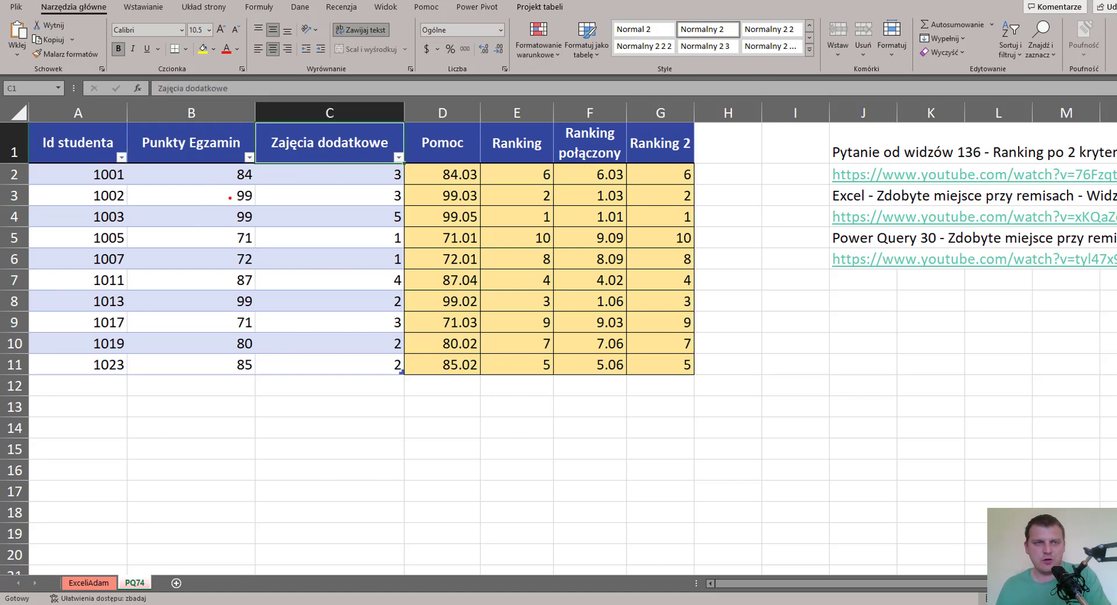
ctrl+shift+drag(229, 198, 209, 240)
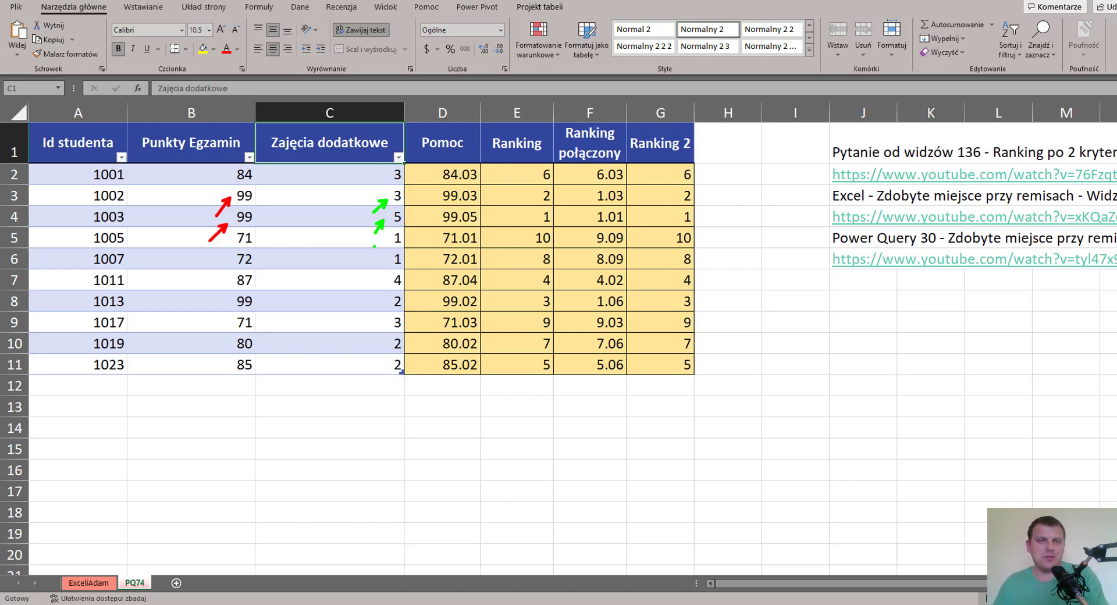
click(152, 198)
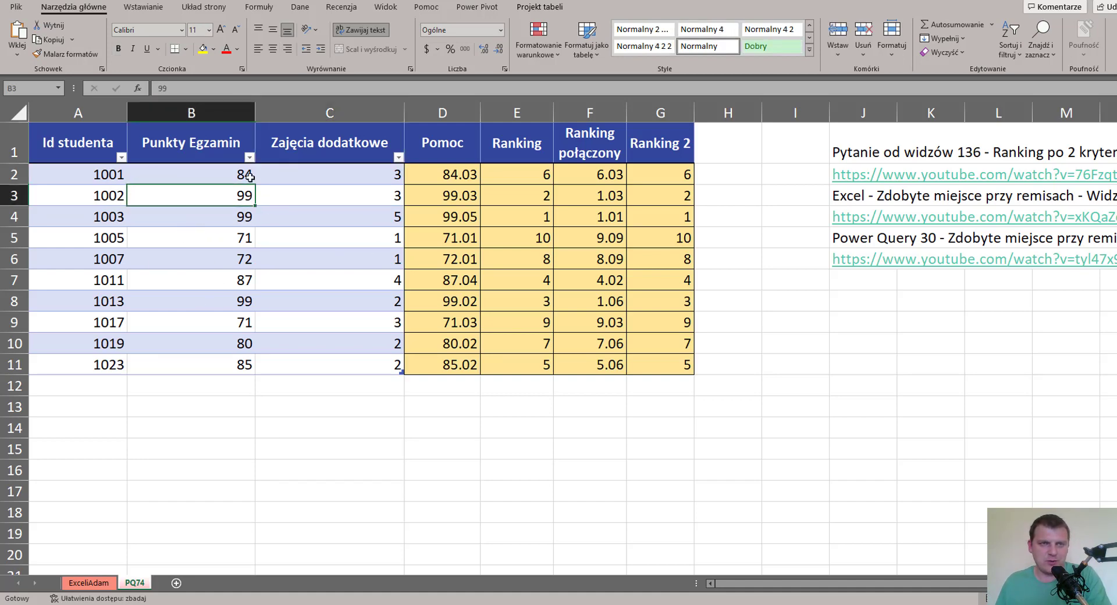
Select the student range A2:C11 and load it with Dane > Z tabeli/zakresu.
click(87, 179)
drag(87, 179, 344, 364)
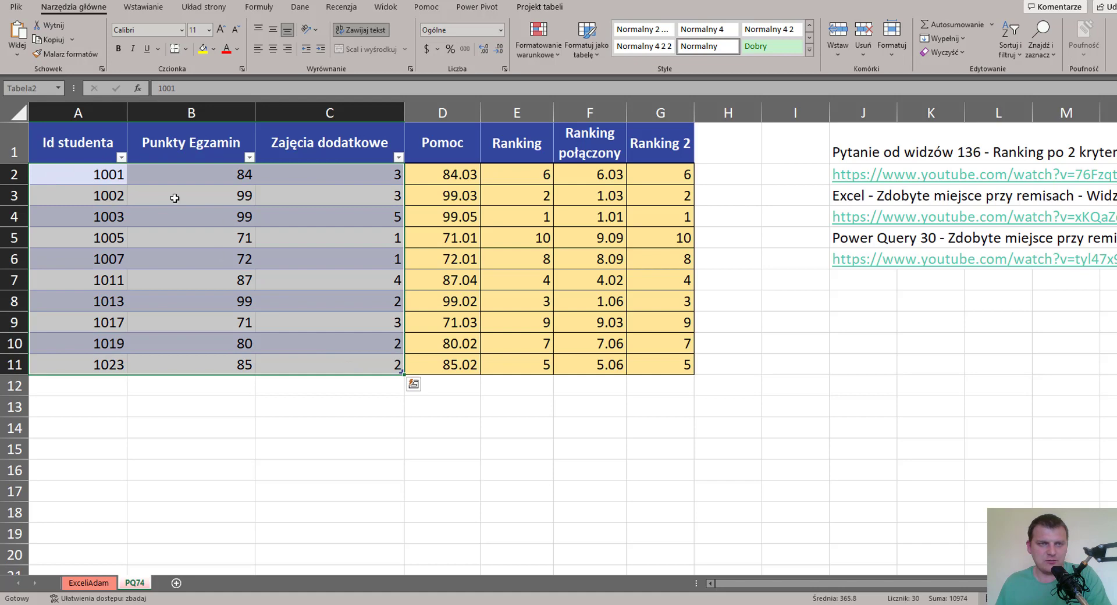
click(201, 235)
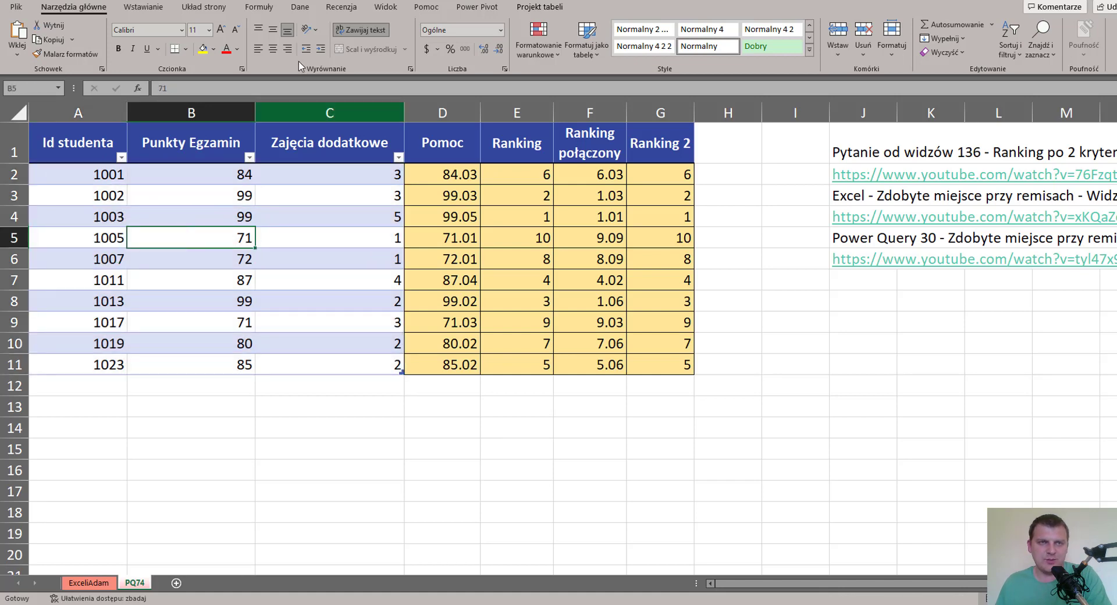
click(300, 7)
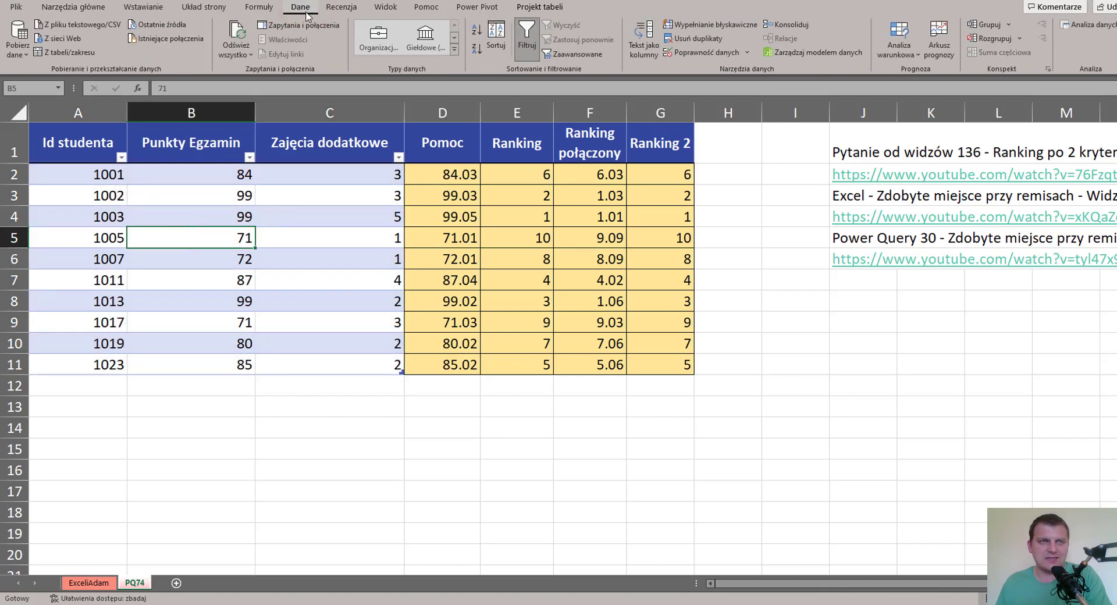
click(69, 54)
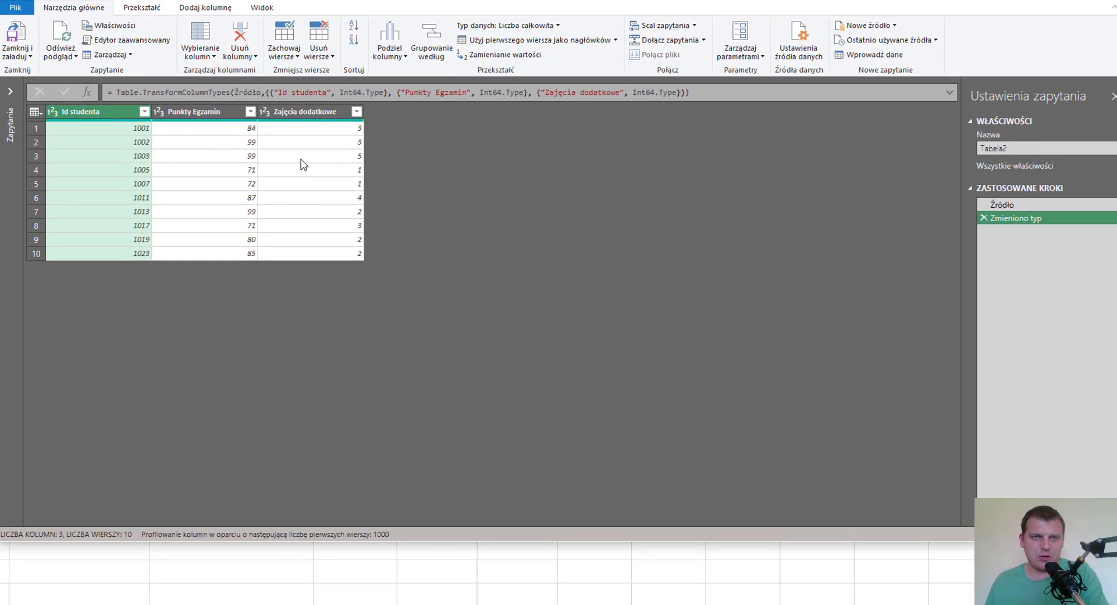
Maximize the editor and add an Indeks column starting from 0.
key(ctrl+shift+KP_Add)
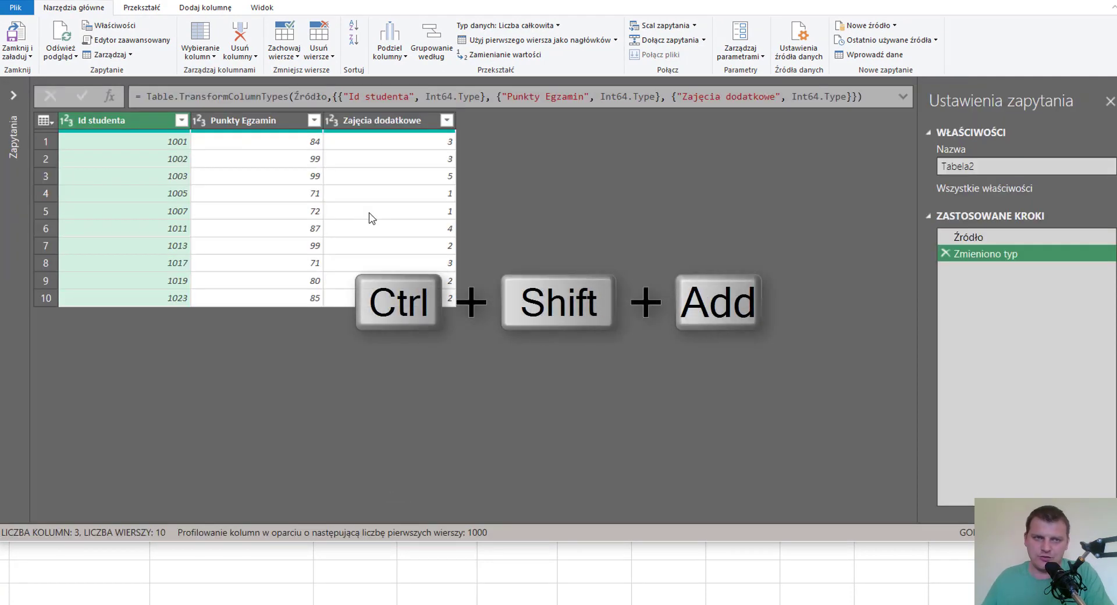
click(146, 121)
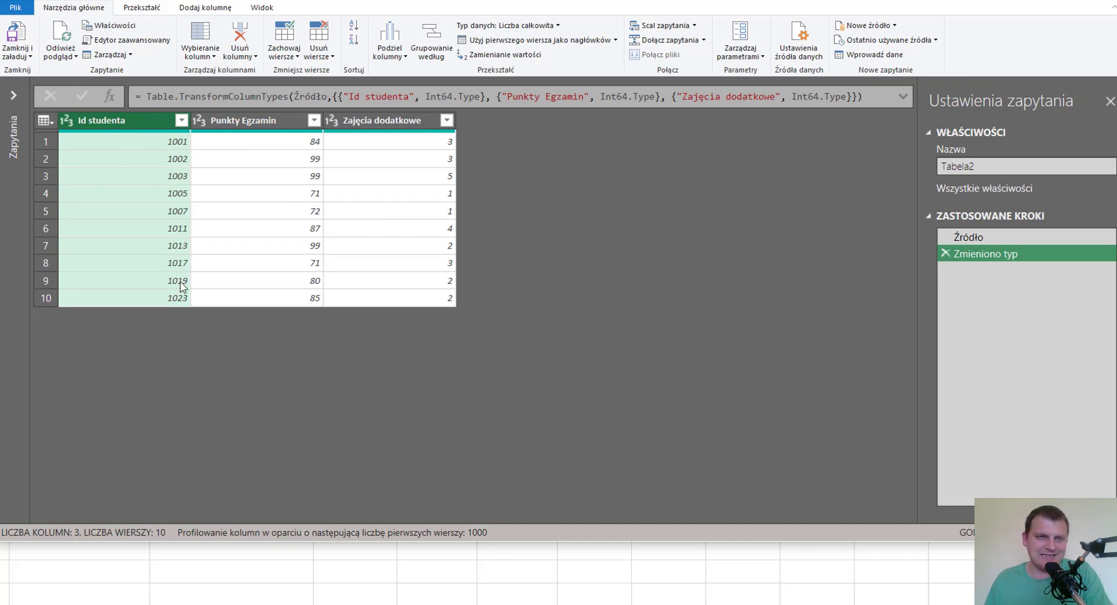
click(205, 7)
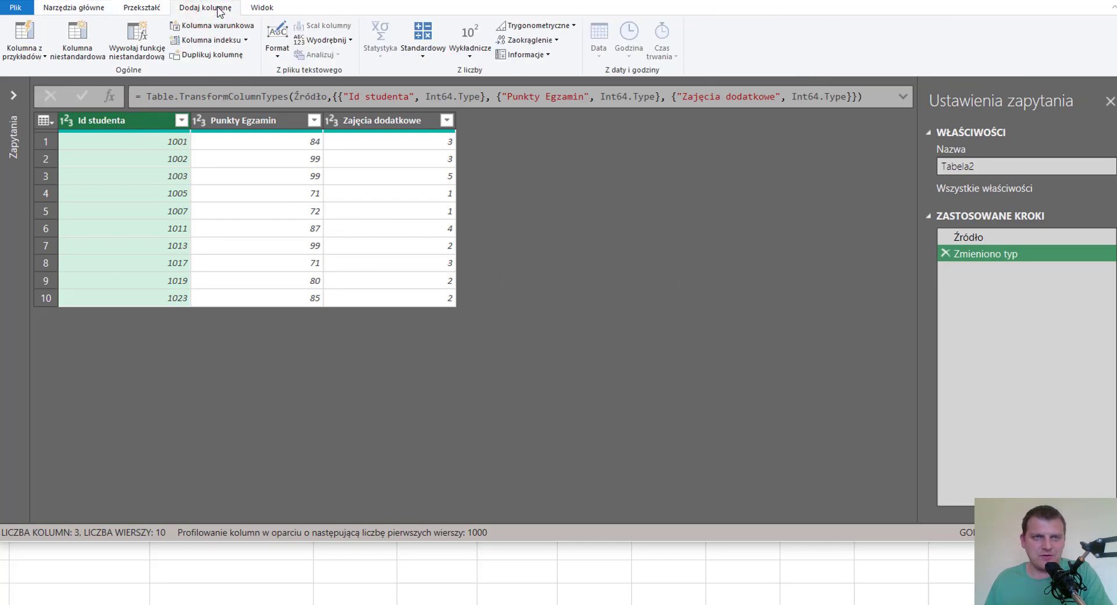
click(247, 40)
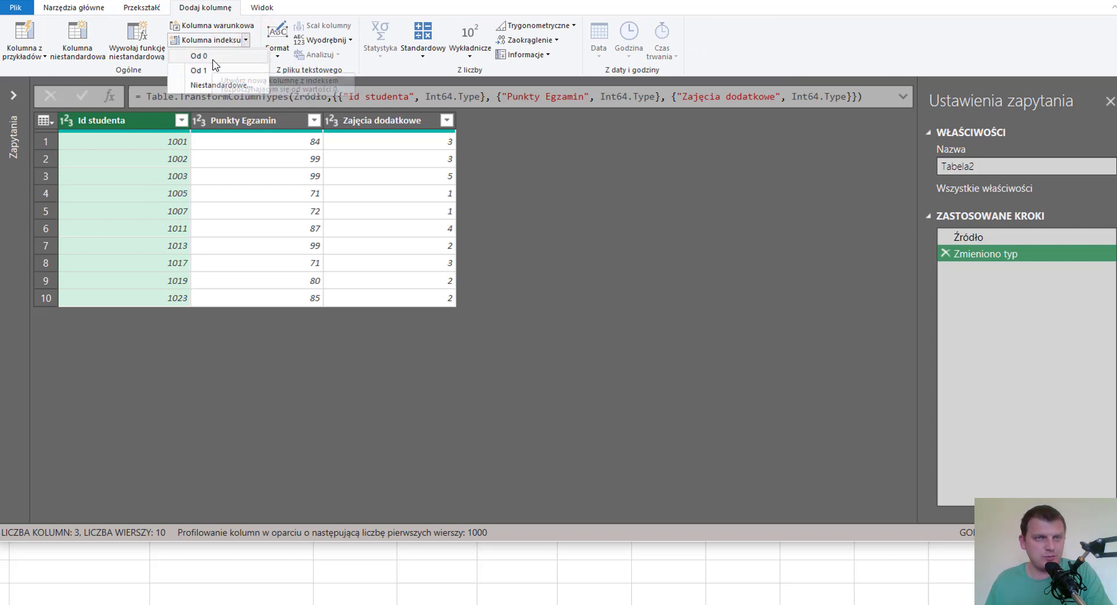
click(213, 58)
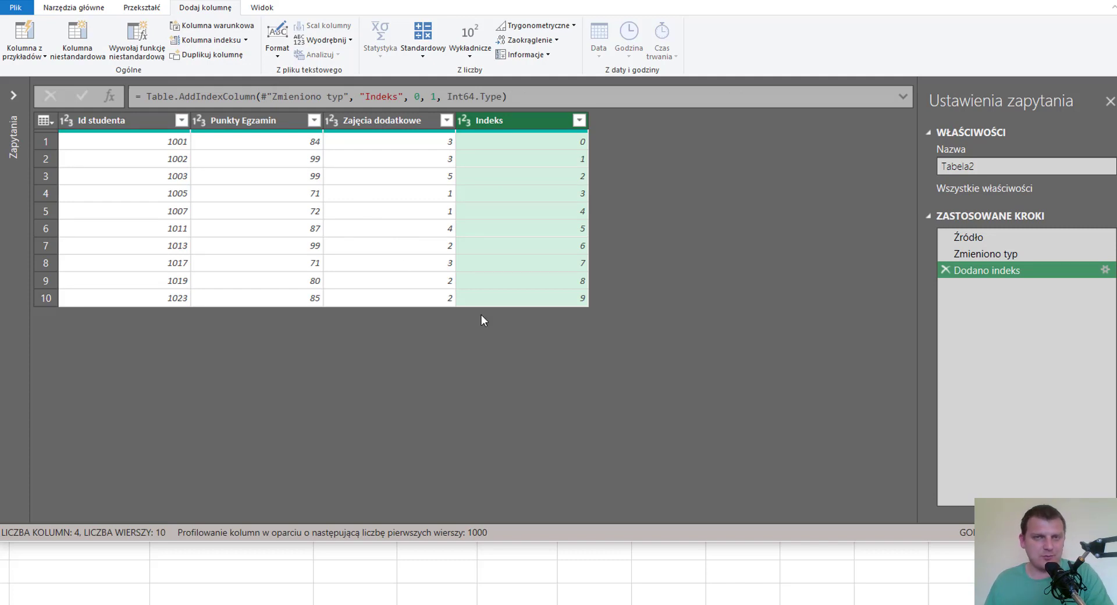
click(540, 145)
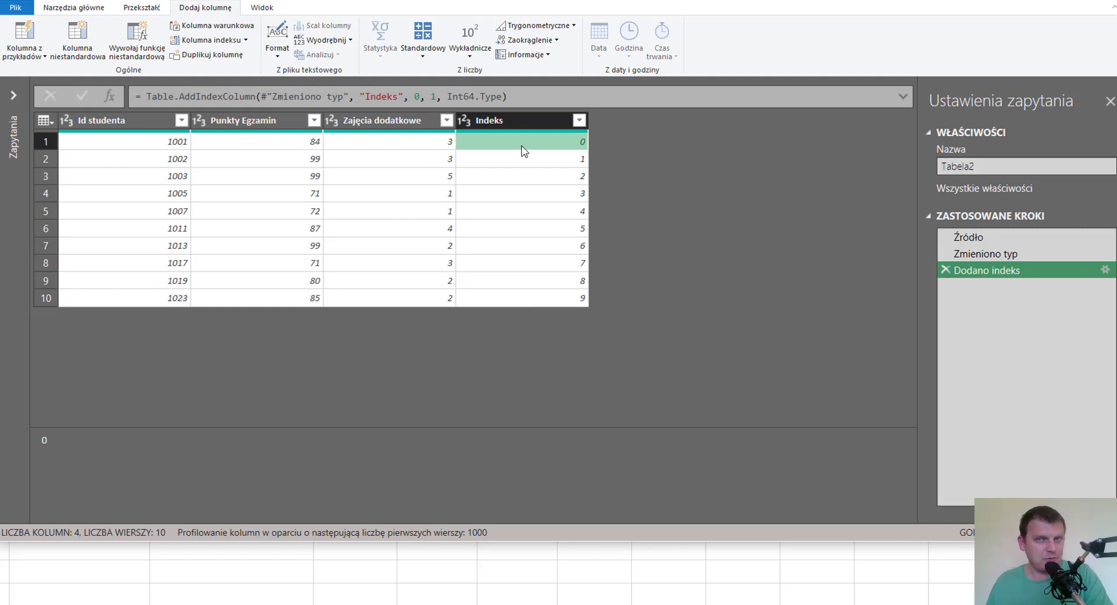
click(278, 121)
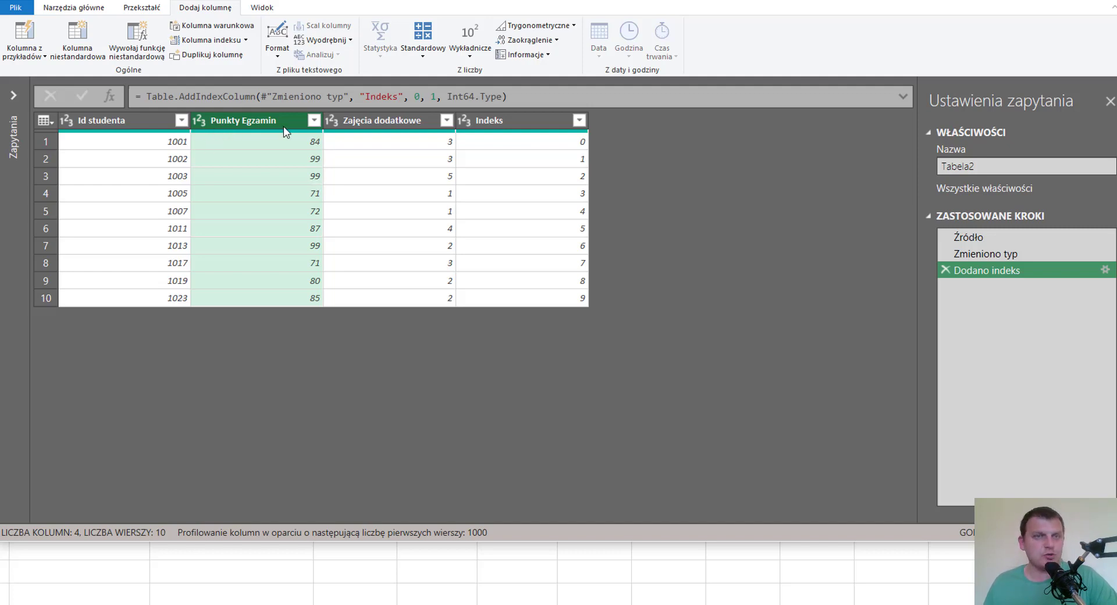
Sort descending by Punkty Egzamin, then descending by Zajęcia dodatkowe.
click(87, 7)
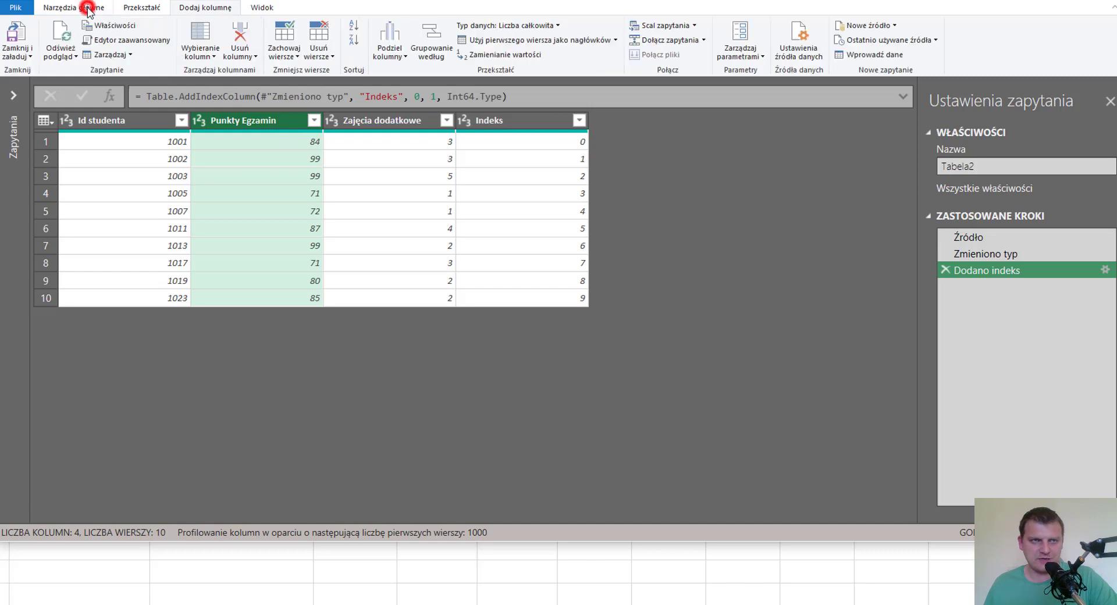
click(355, 41)
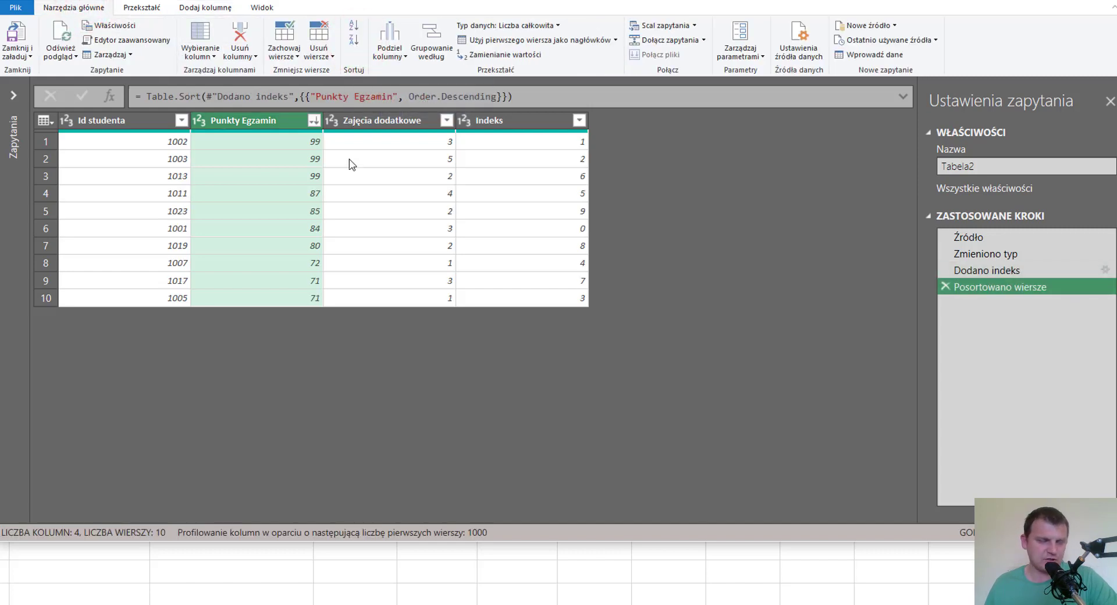
click(400, 120)
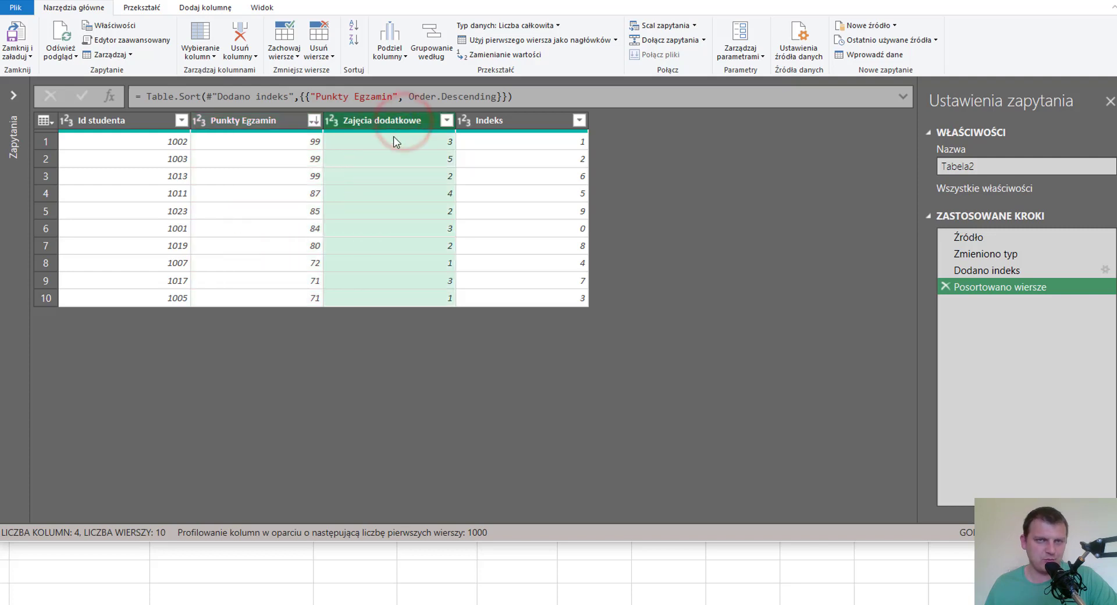
click(353, 39)
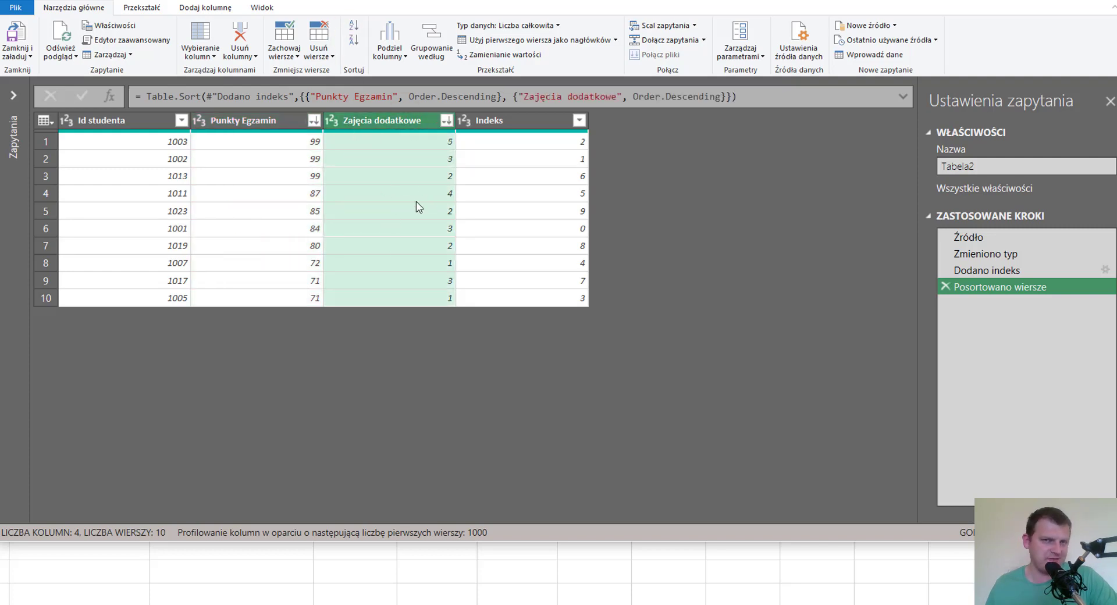
Check the tied 99-point students and compare their extra classes.
click(291, 141)
click(287, 163)
click(282, 175)
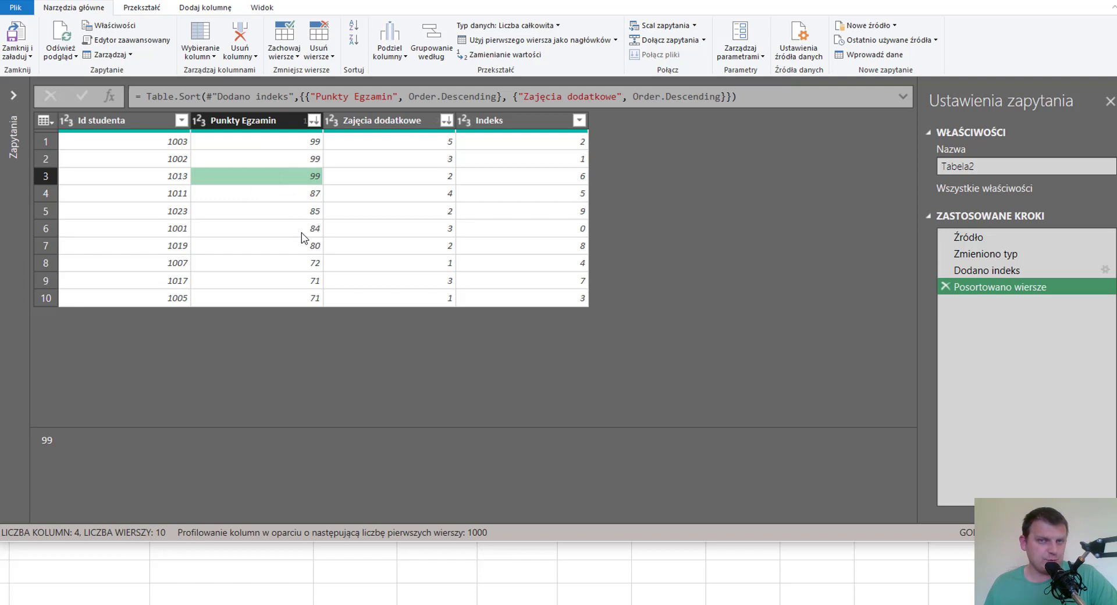
click(429, 142)
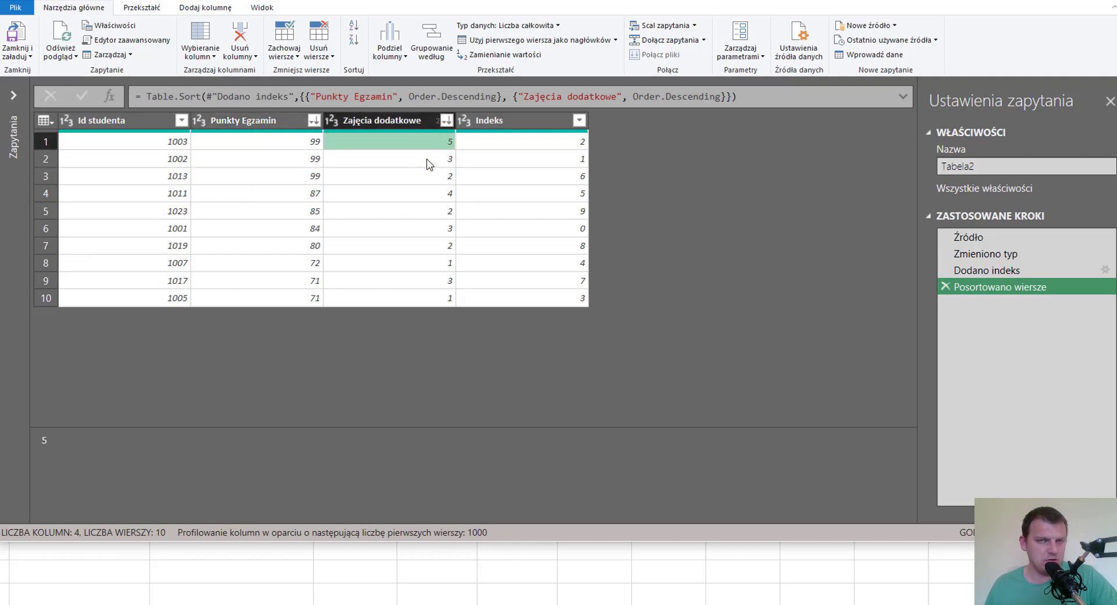
click(427, 163)
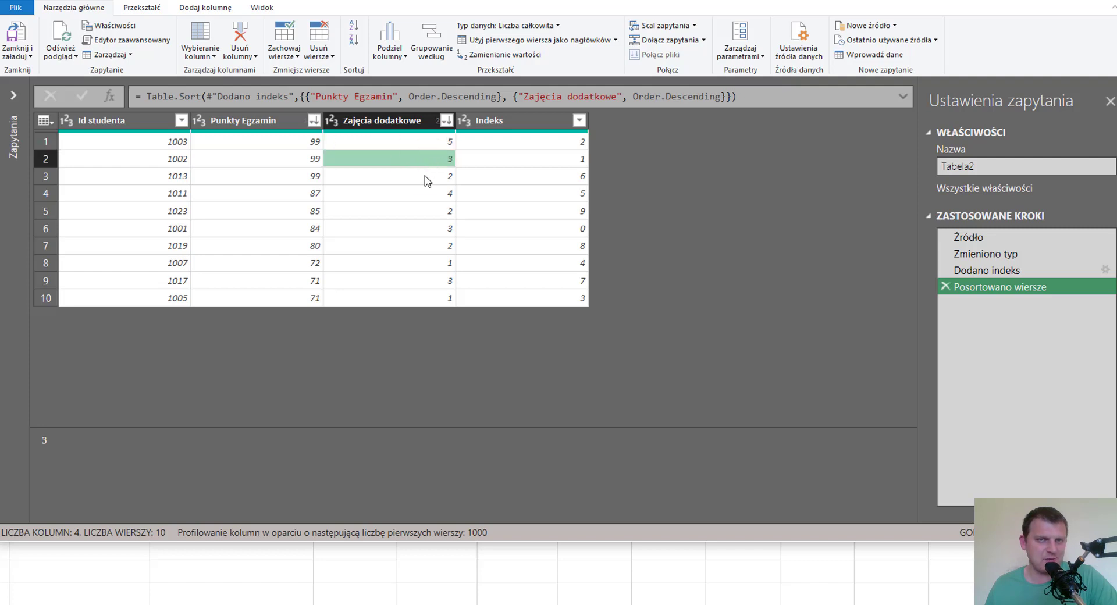
click(426, 177)
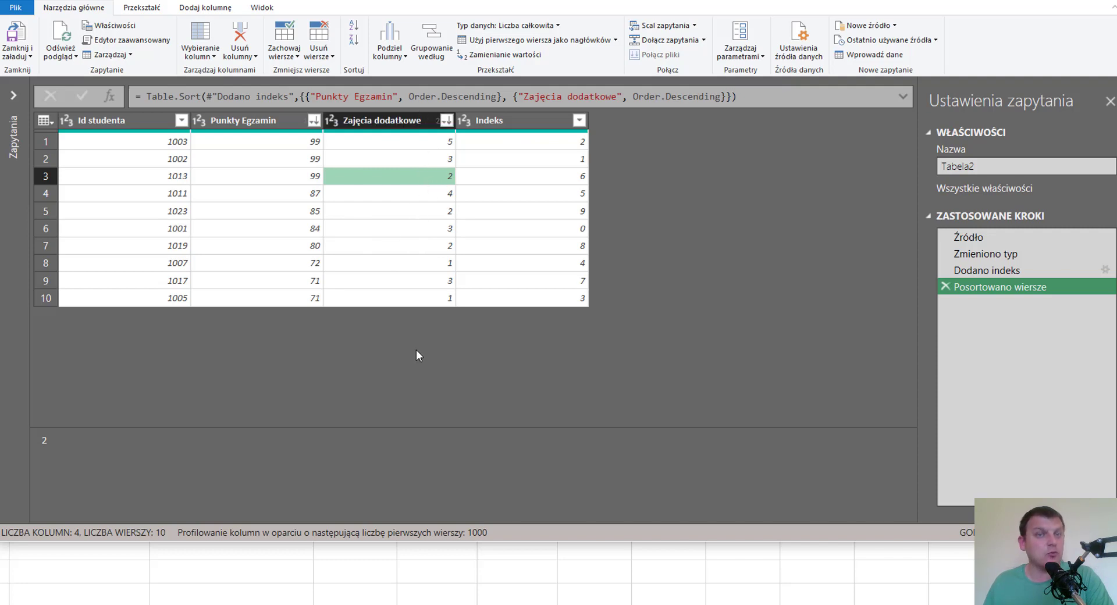
click(525, 117)
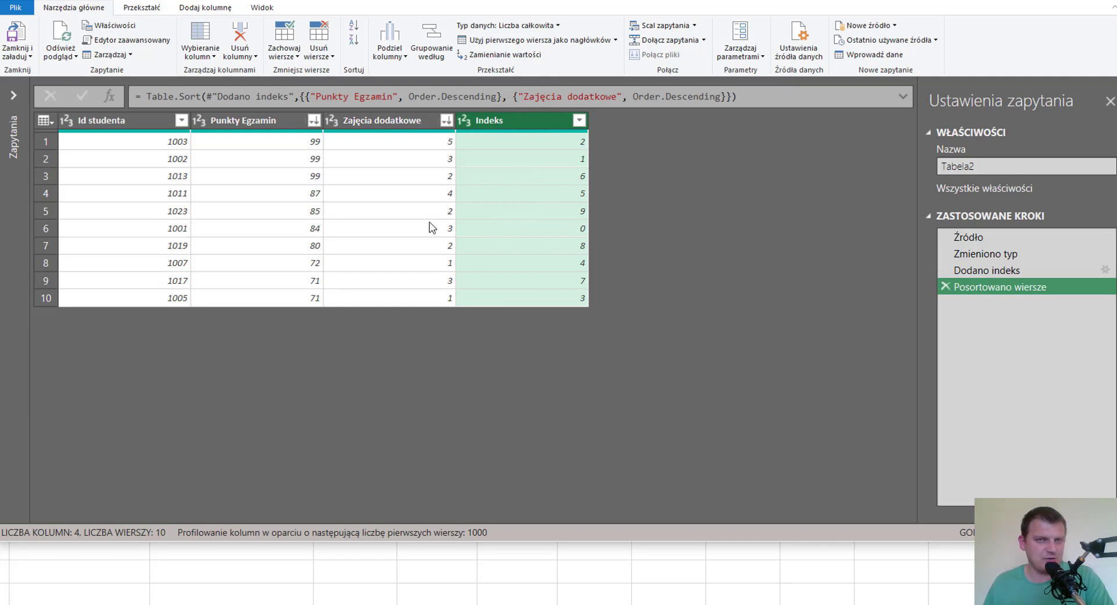
Verify the three 99-point students lead, ordered by 5, 3 and 2 extra classes.
click(219, 120)
click(405, 120)
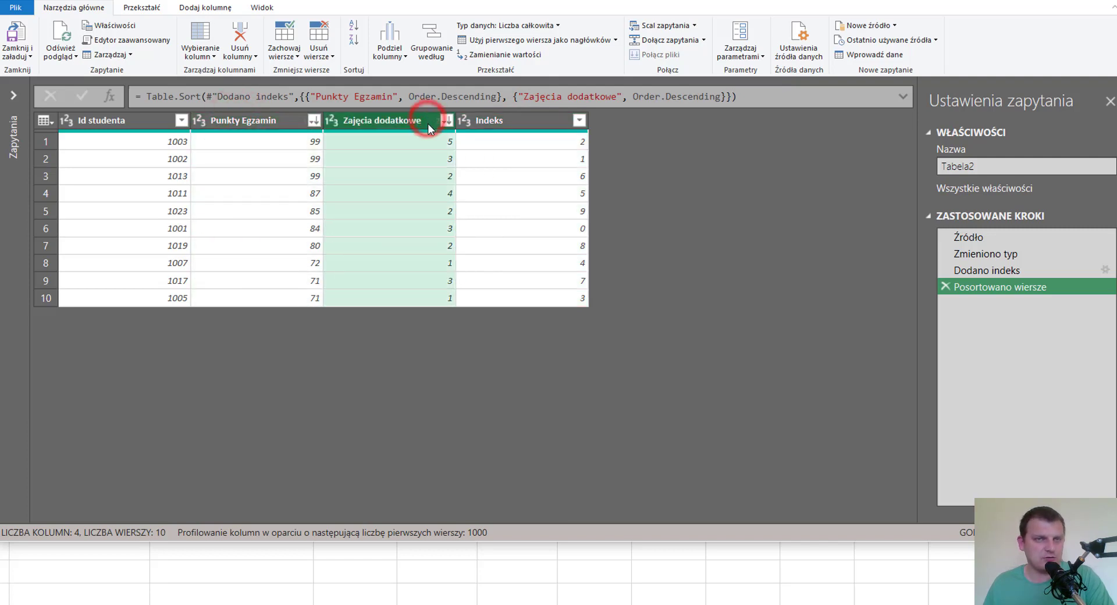
click(277, 122)
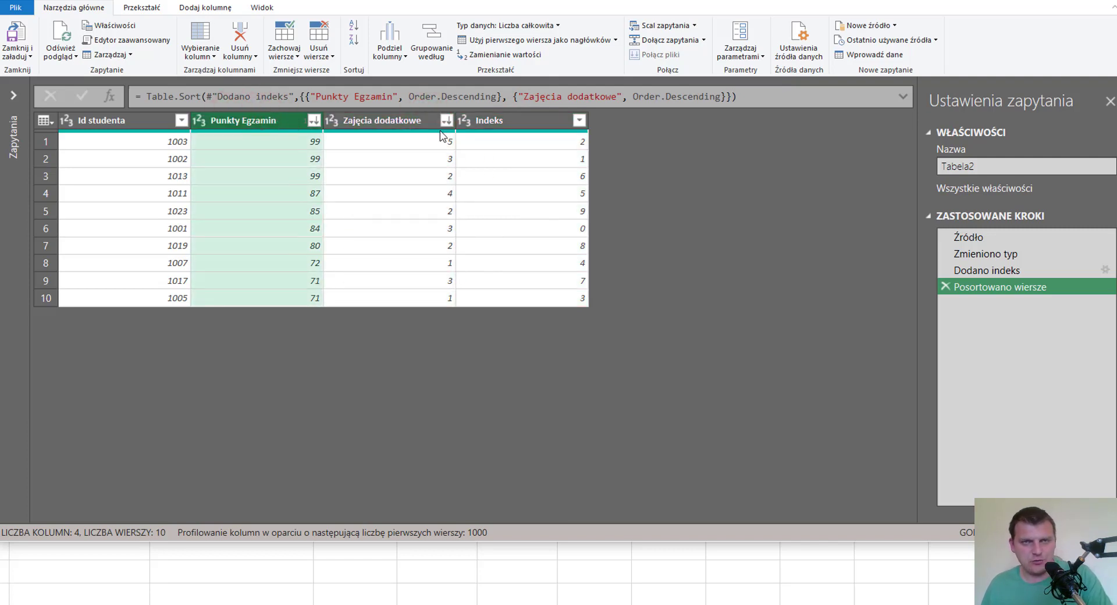
ctrl+click(428, 121)
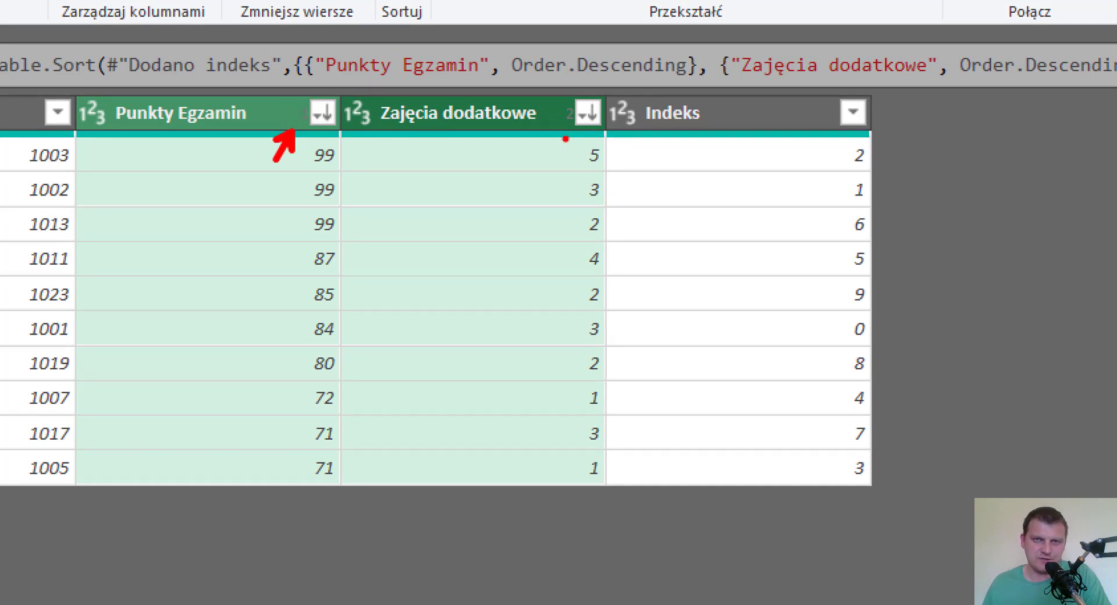
drag(564, 129, 533, 161)
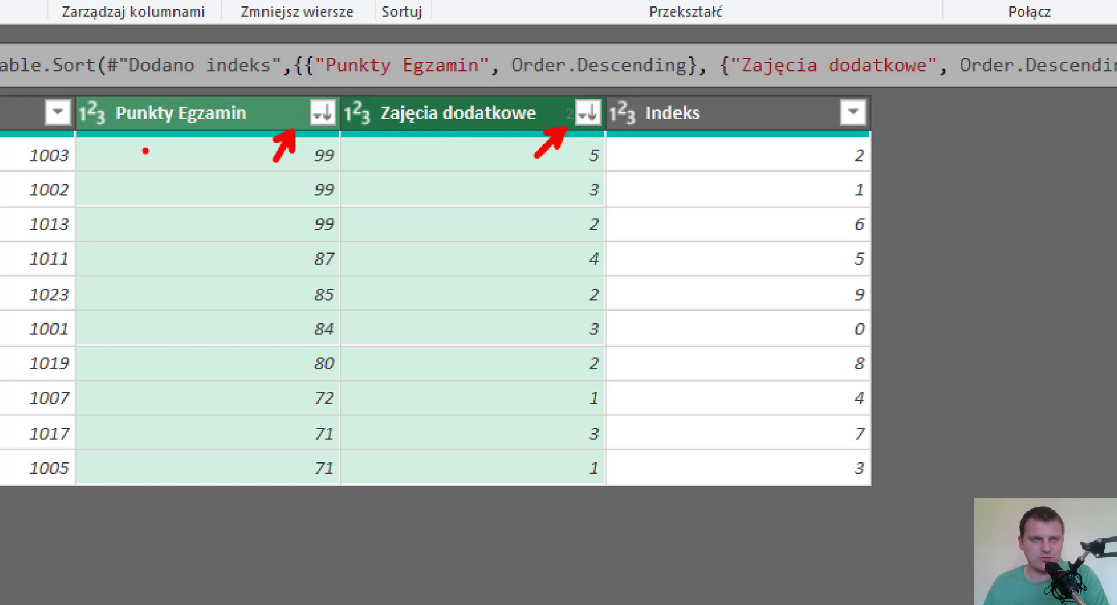
key(Escape)
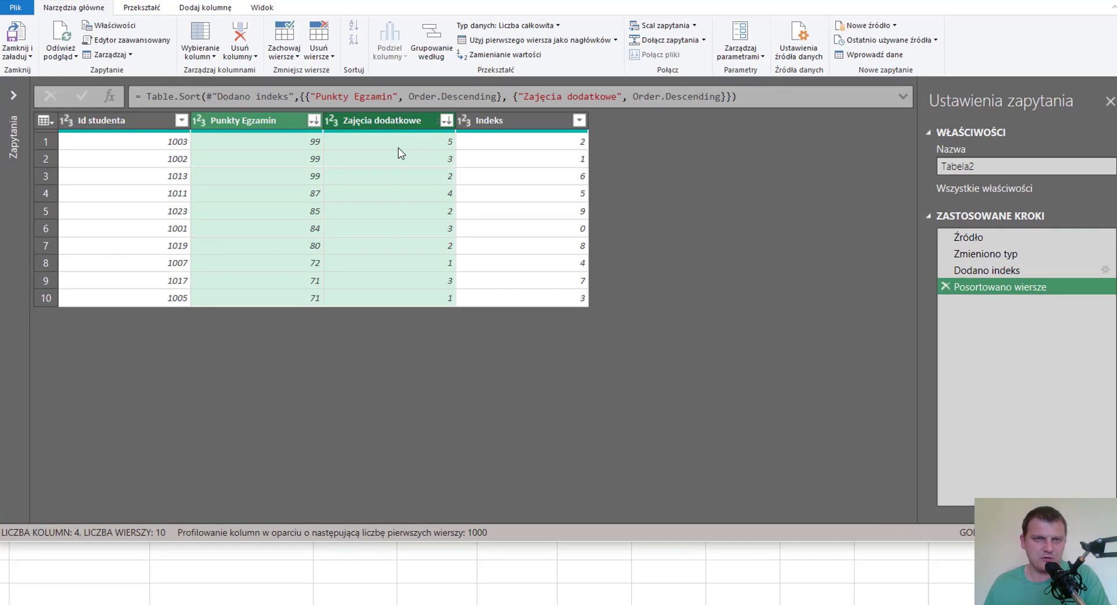
Add an index column counting from 1 and check it runs 1 to 10.
click(210, 7)
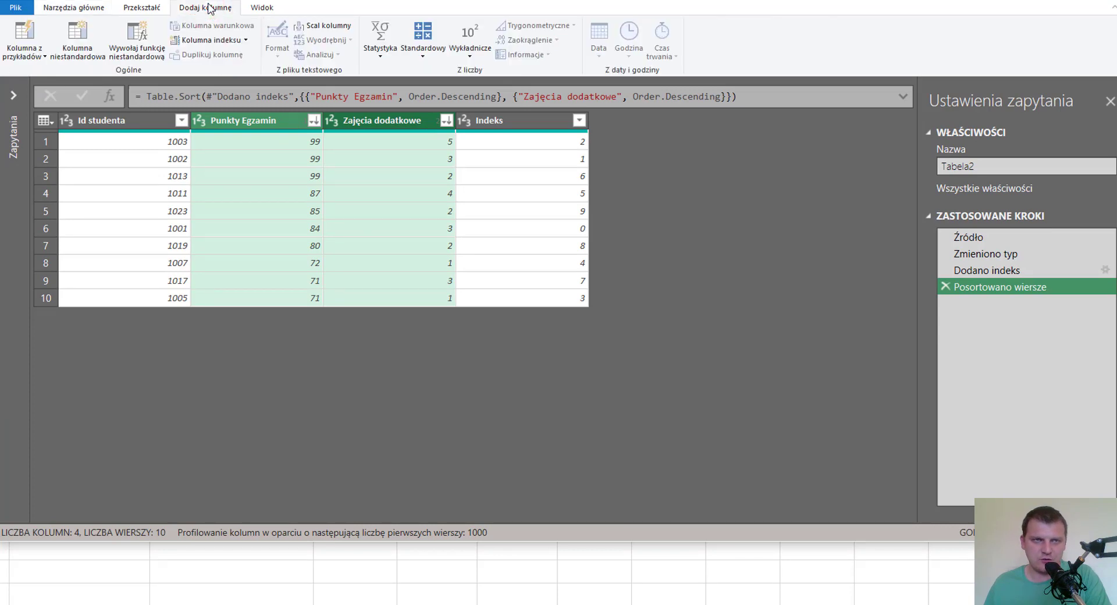
click(246, 41)
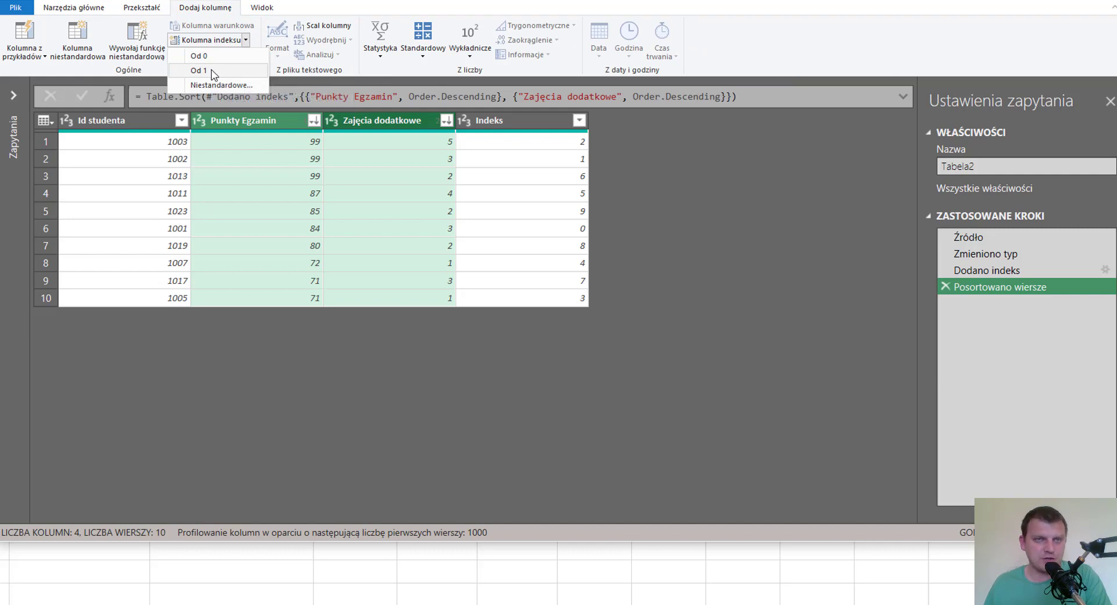
click(212, 71)
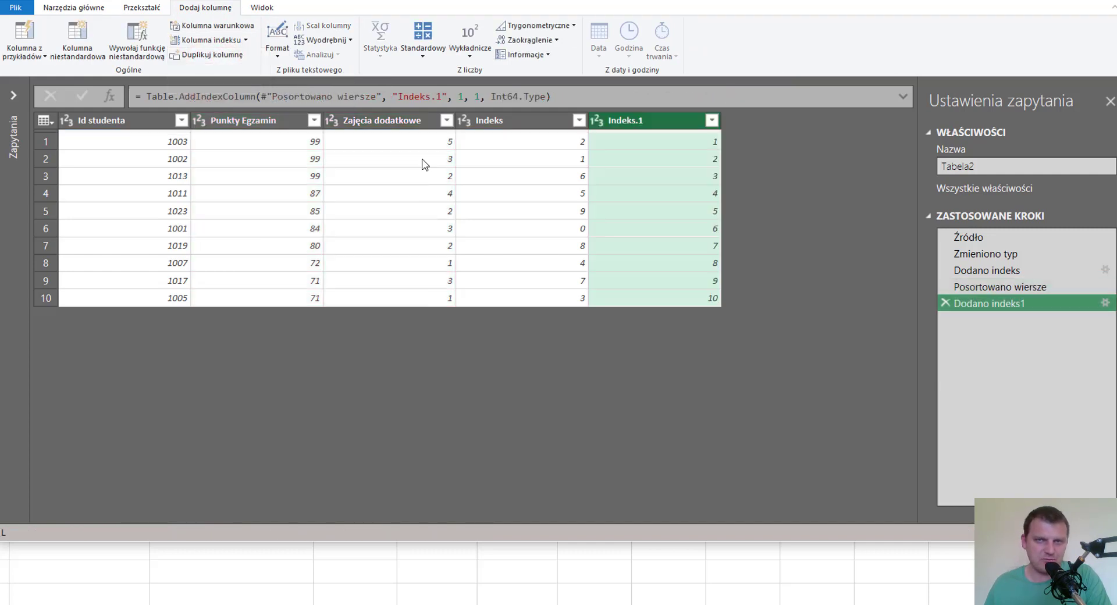
click(681, 141)
click(703, 299)
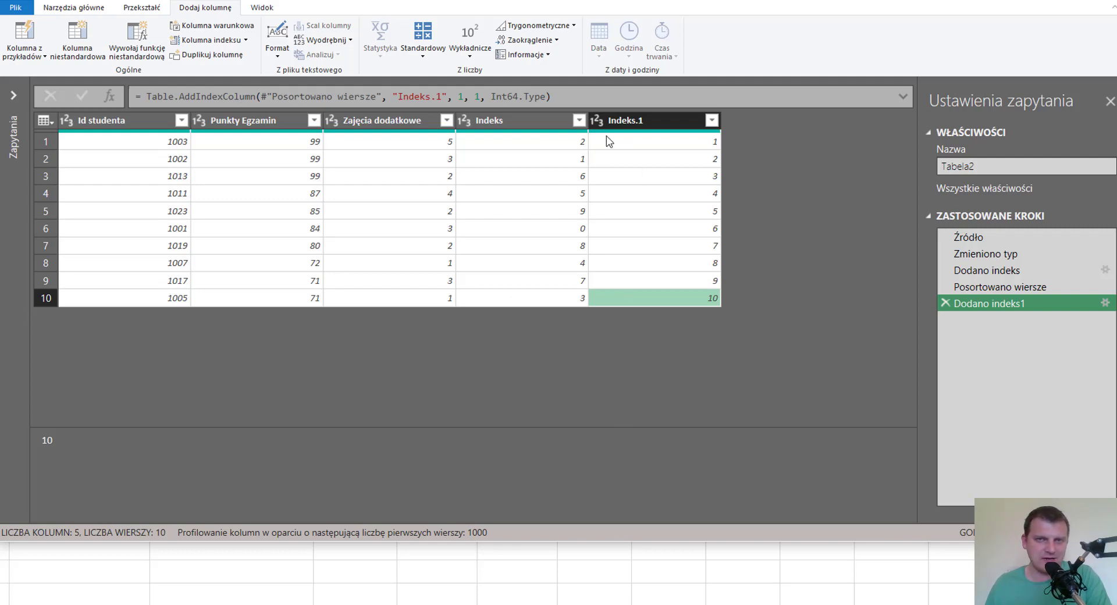
Rename the new Indeks.1 column to Ranking in the formula bar.
click(646, 121)
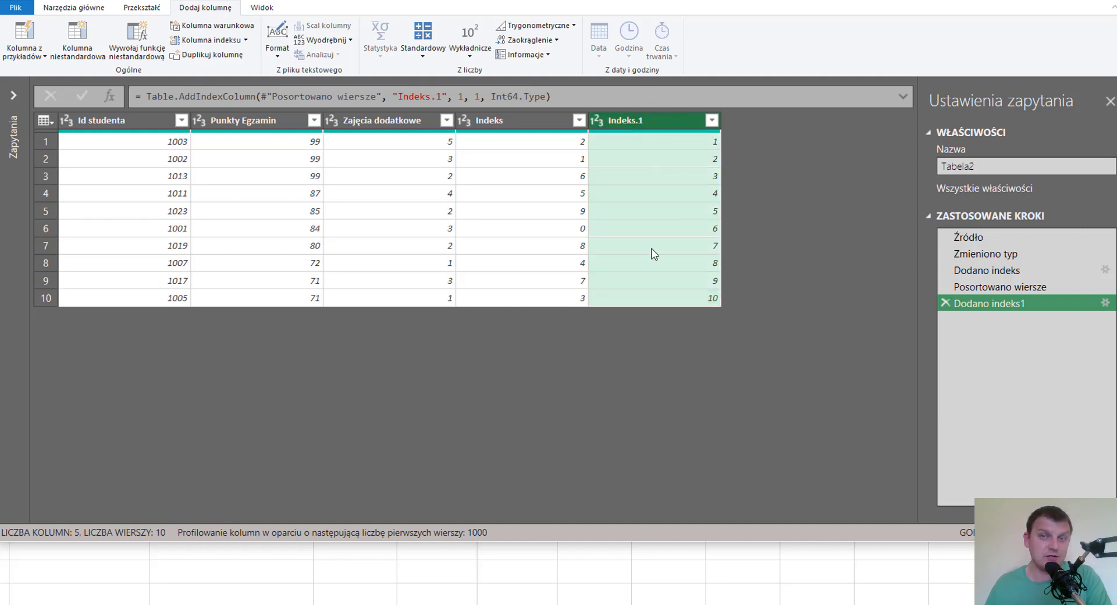
drag(441, 96, 398, 96)
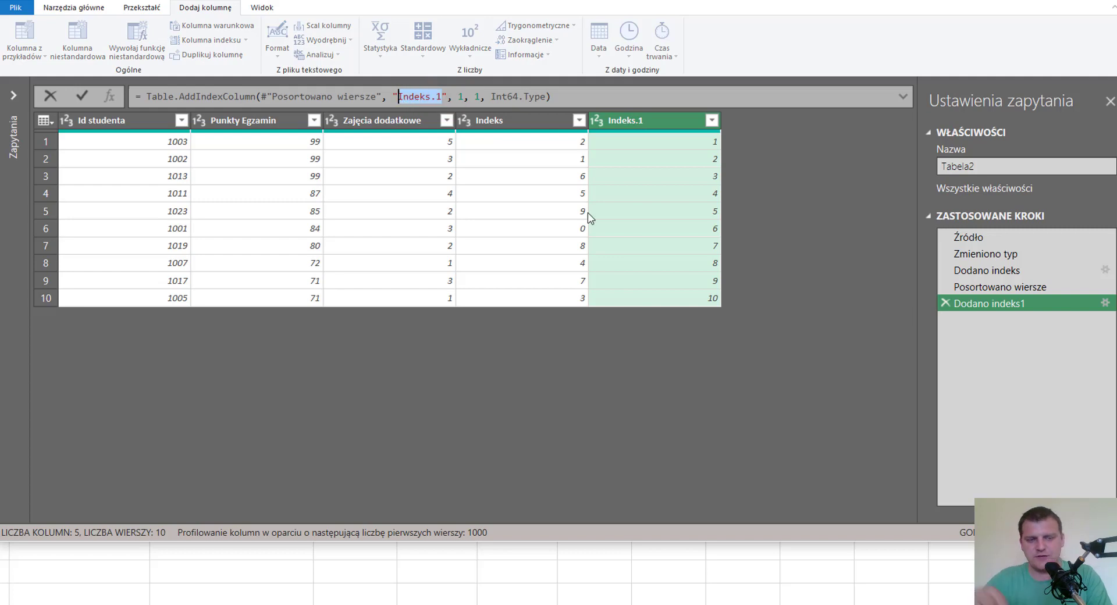
text(Rankin)
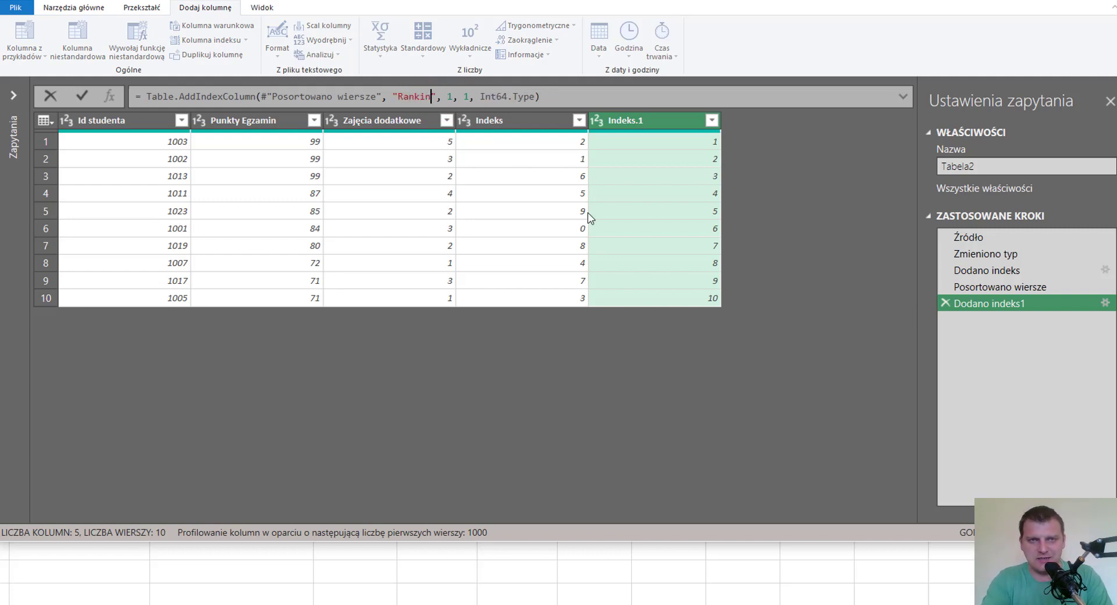
text(g)
key(Return)
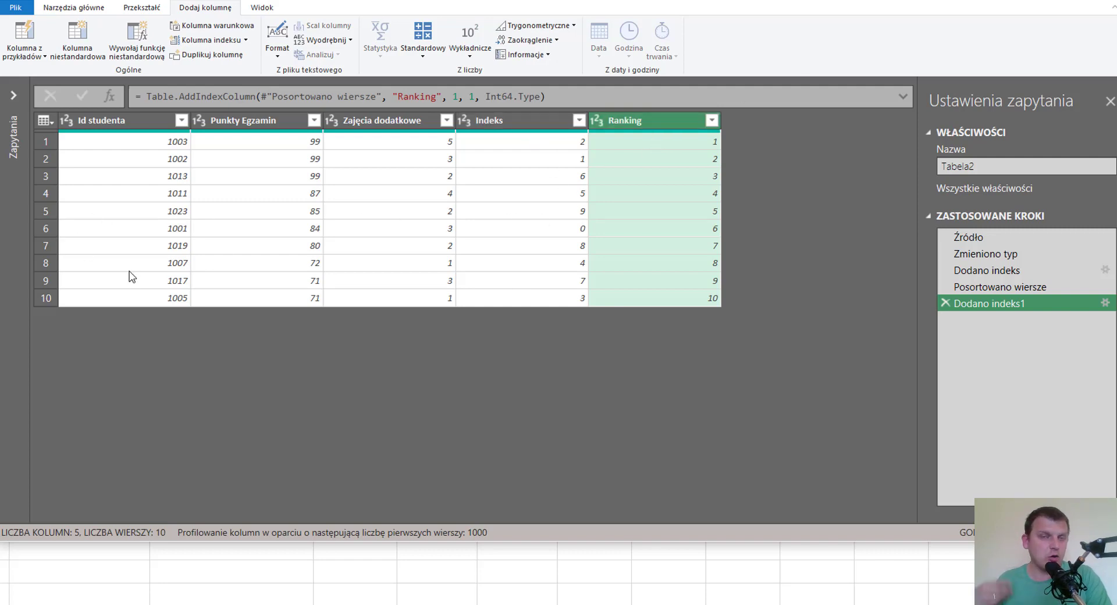
click(529, 119)
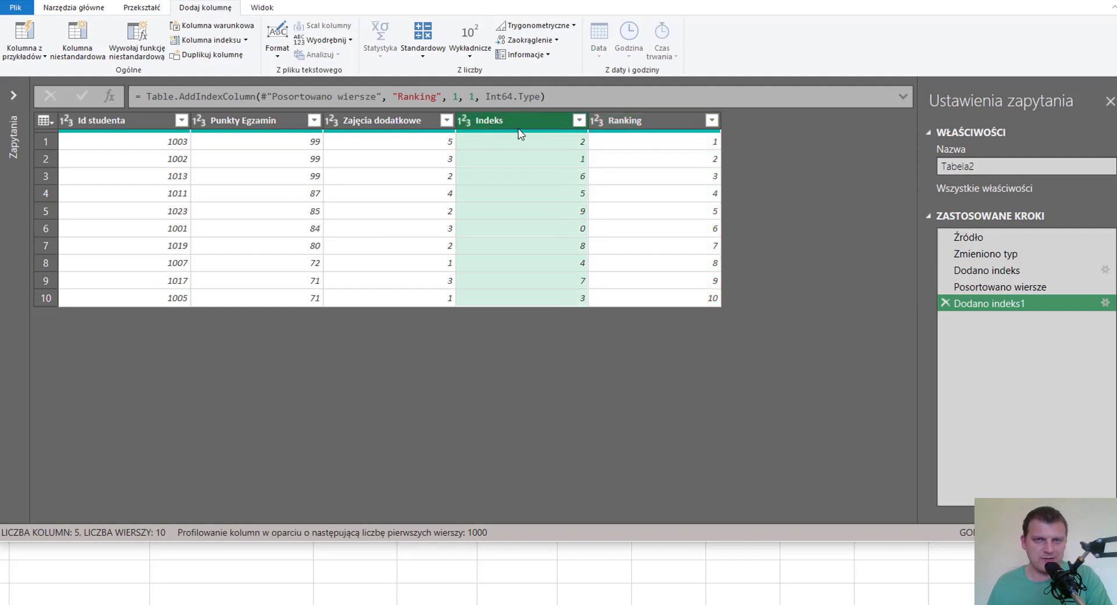
Sort Indeks ascending to restore the original order, then delete the Indeks column.
click(579, 121)
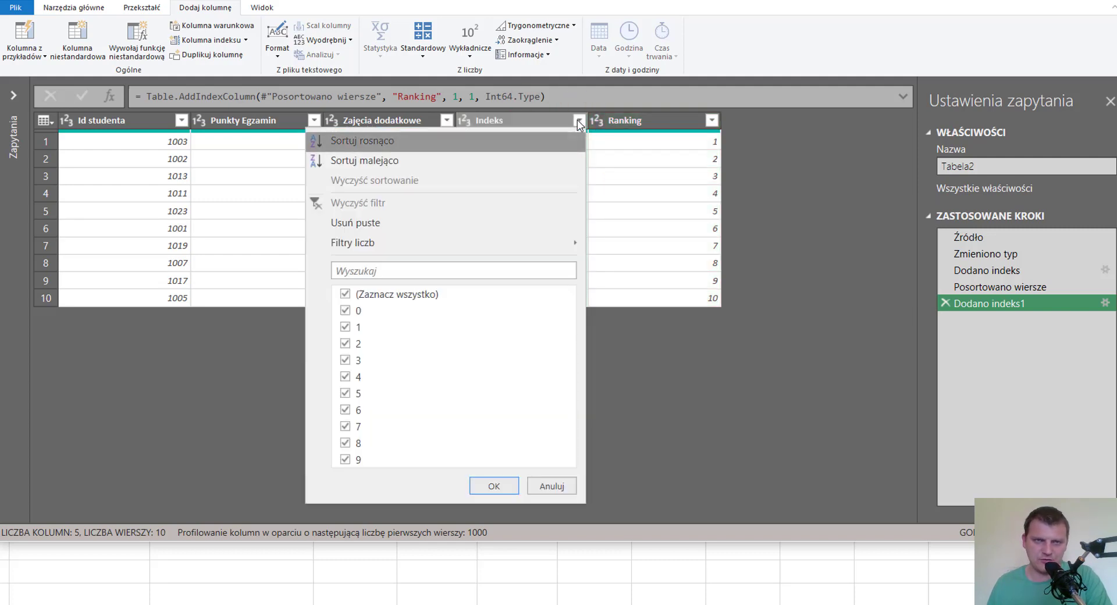
click(411, 144)
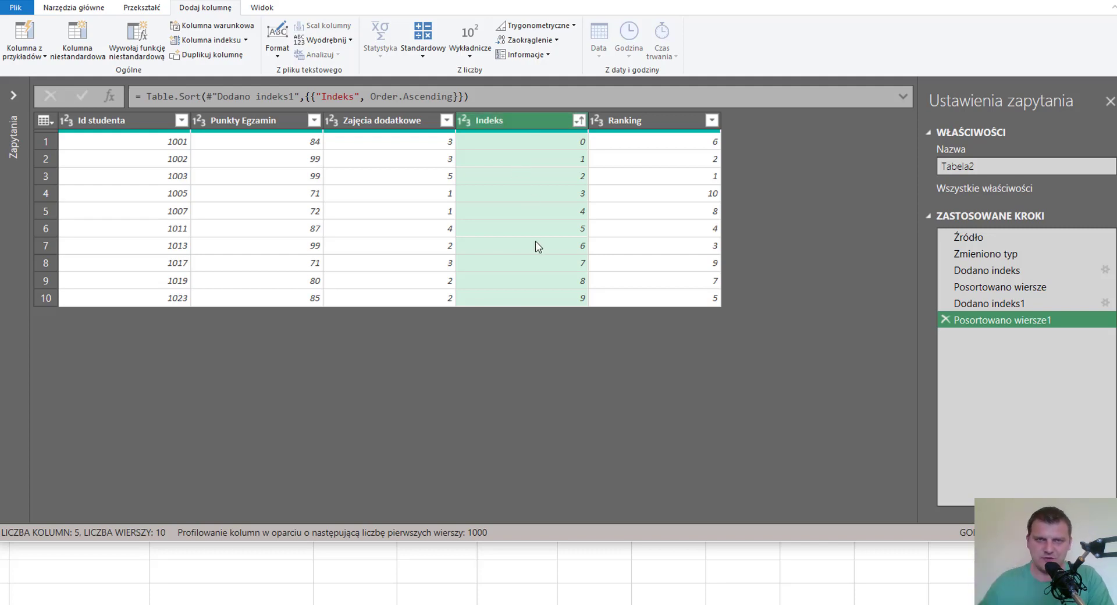
click(527, 119)
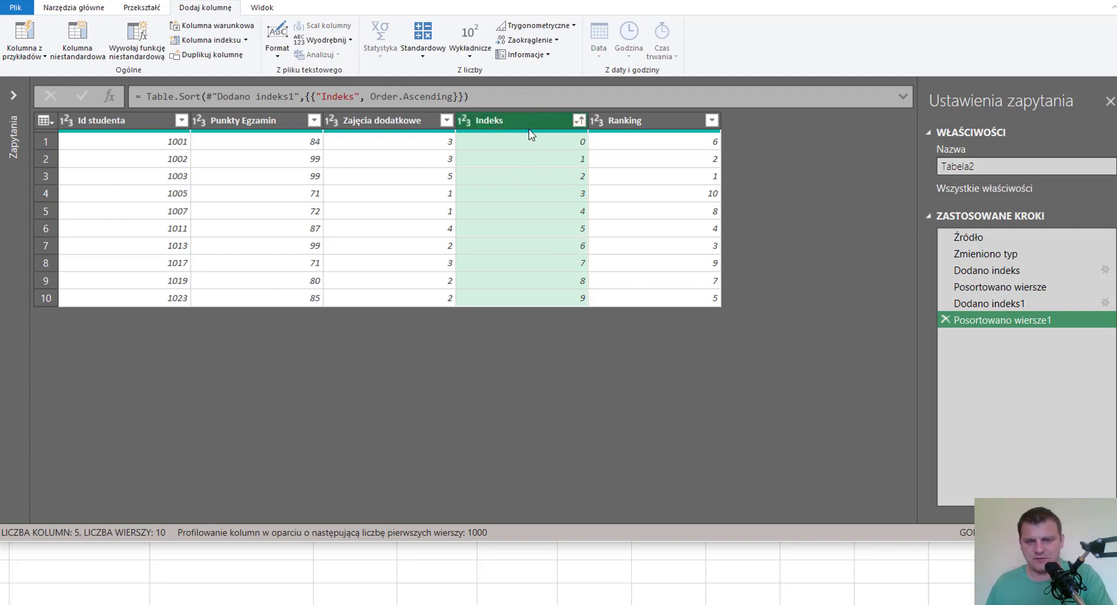
key(Delete)
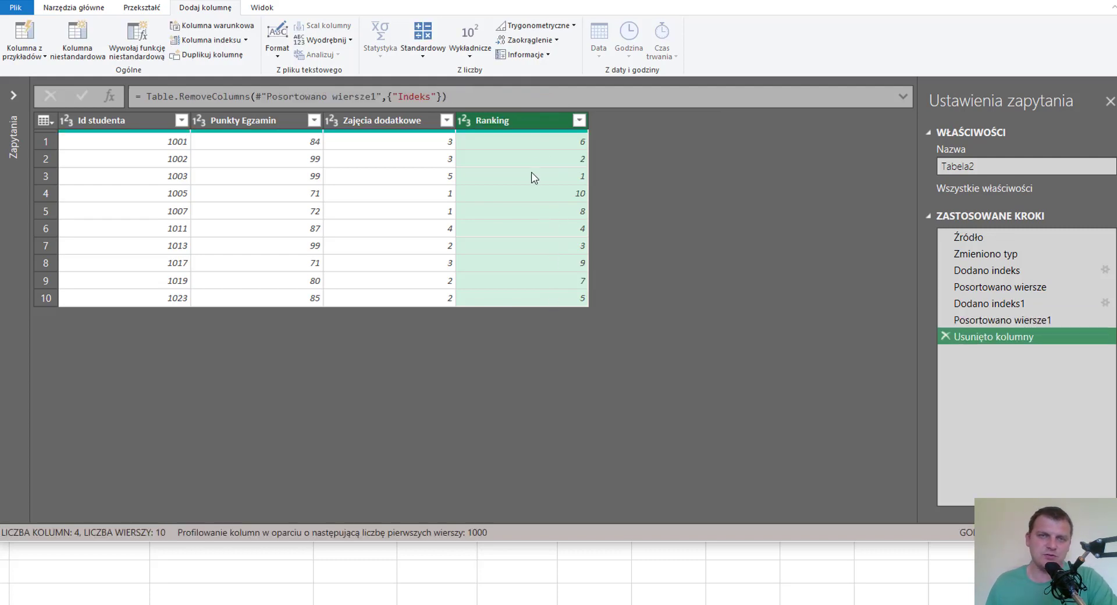
click(138, 120)
click(259, 120)
click(389, 118)
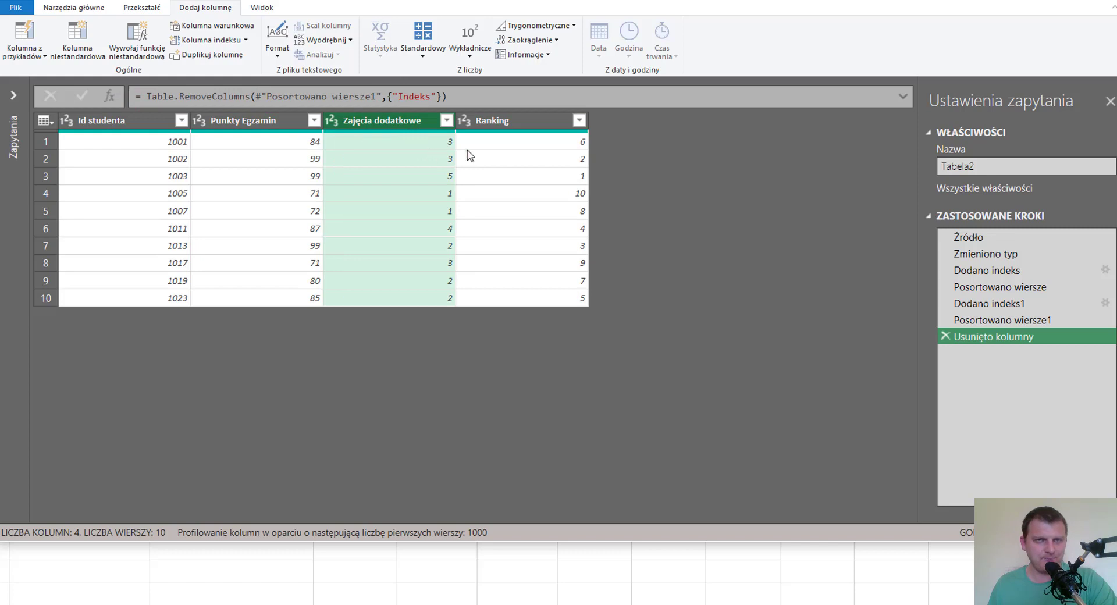
click(526, 120)
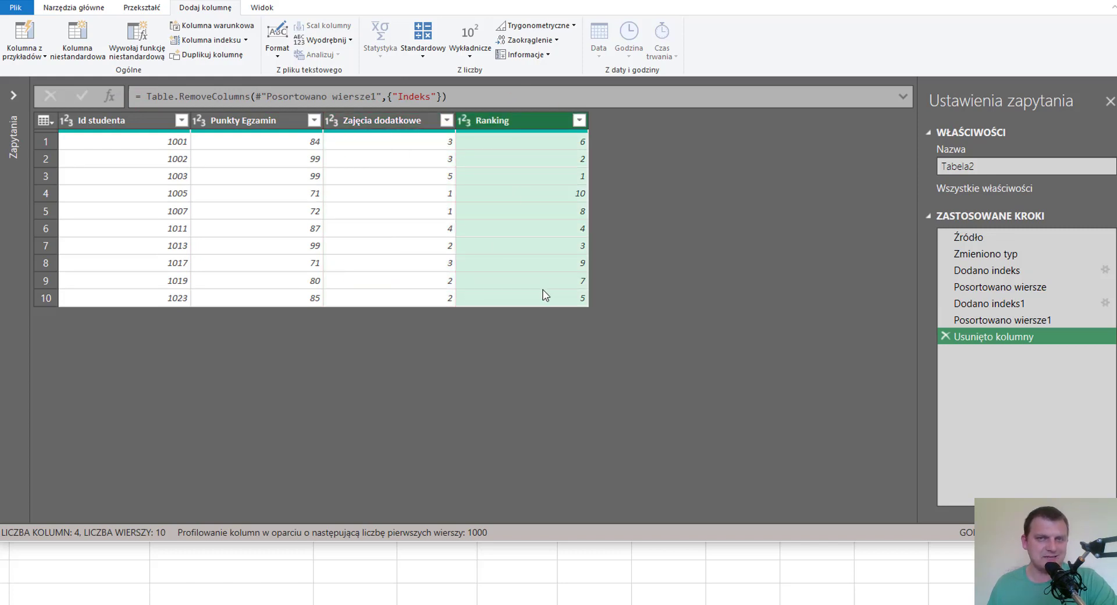
click(50, 175)
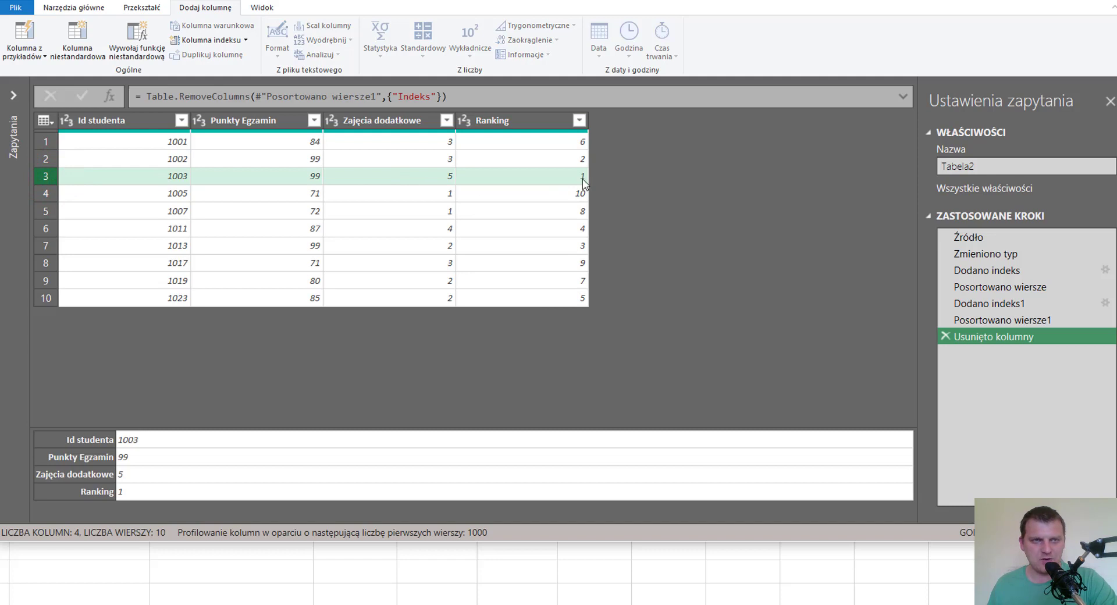
click(50, 197)
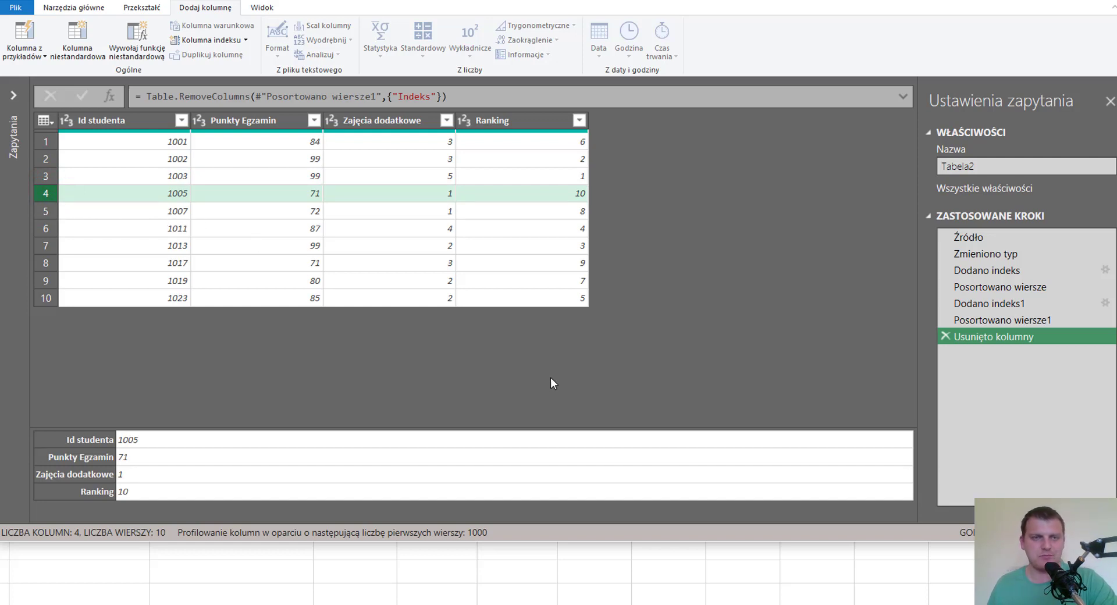
Close and load the query as a table on the existing sheet at $A$13.
click(73, 7)
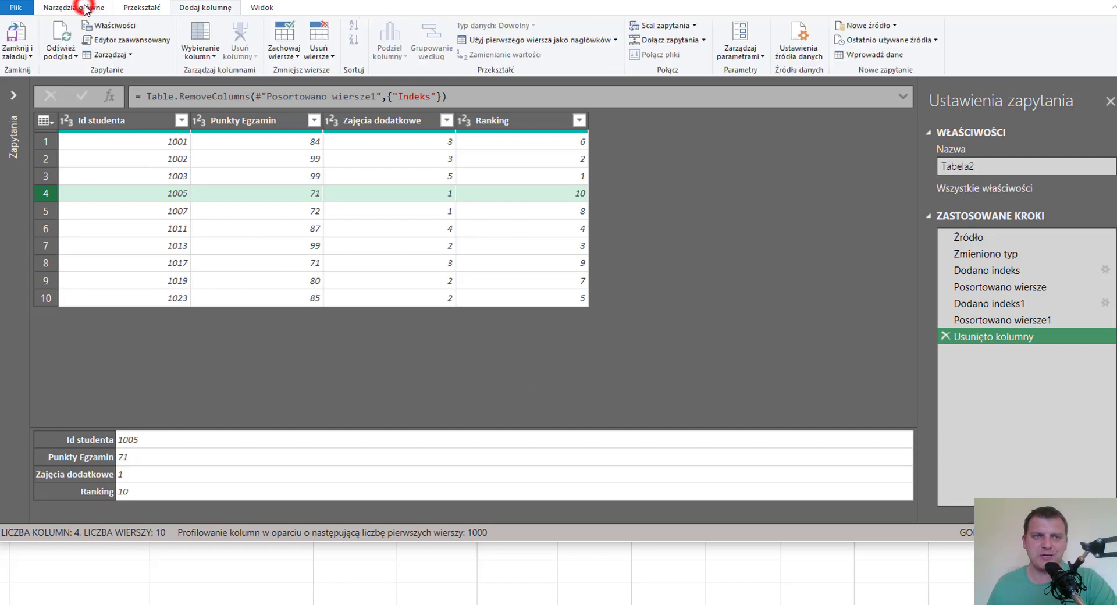
click(29, 57)
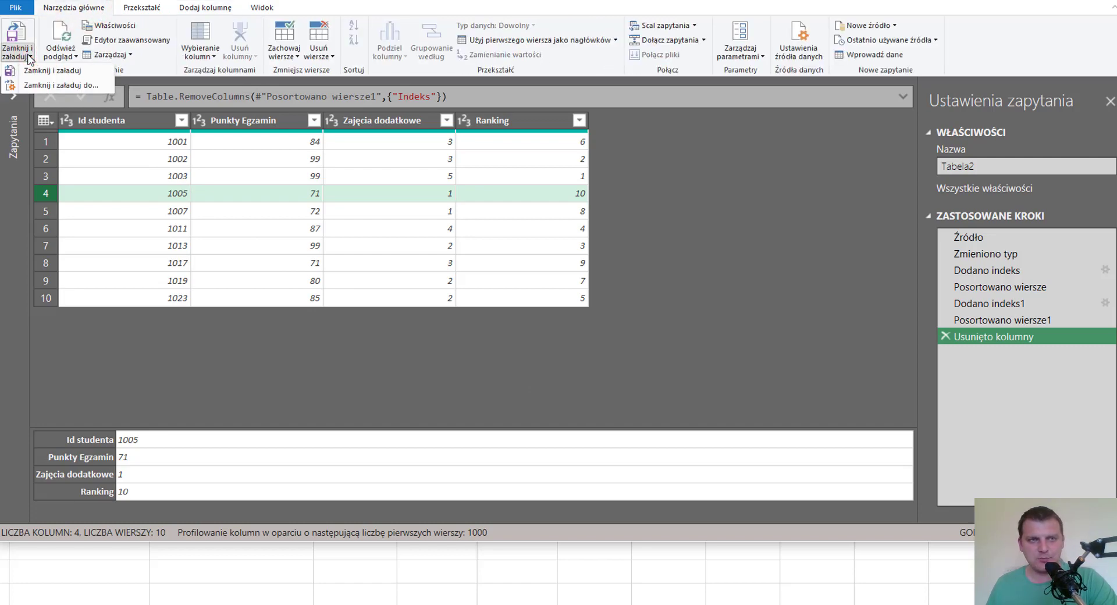
click(60, 86)
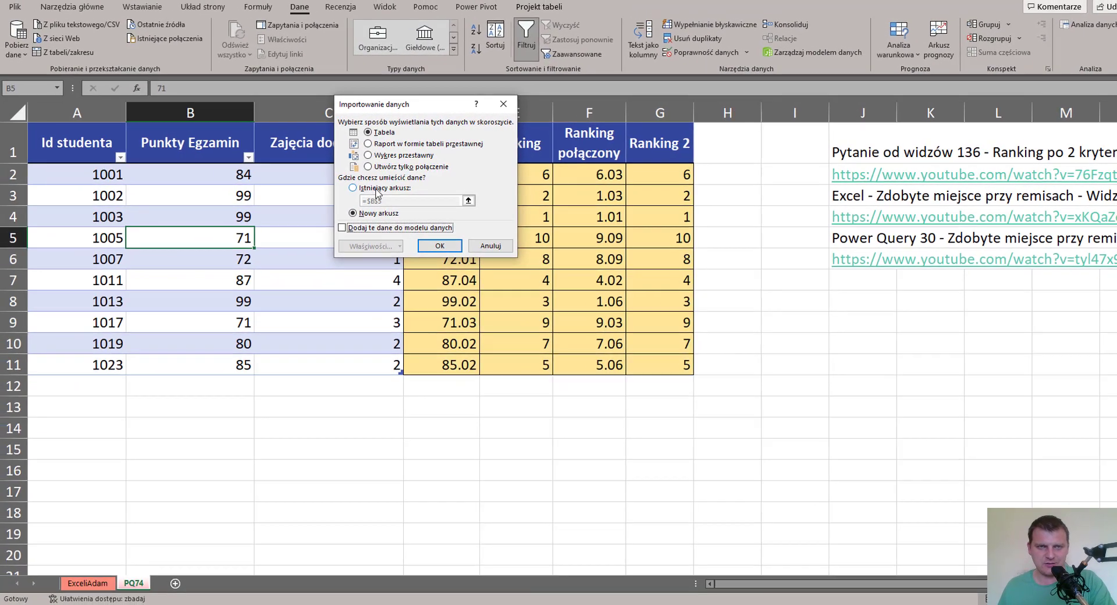
click(376, 189)
click(91, 407)
click(440, 245)
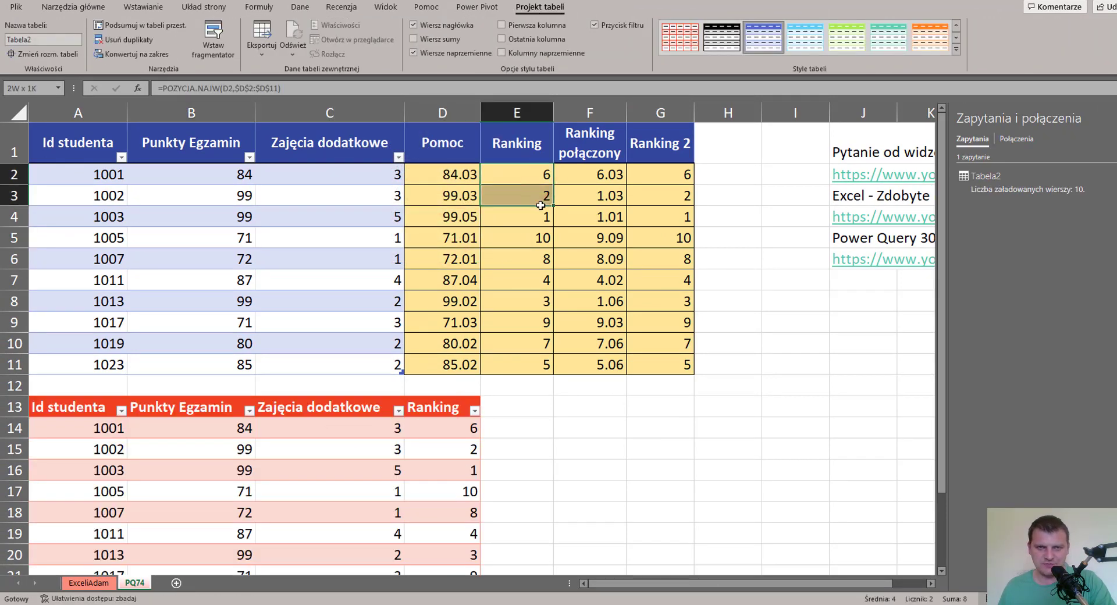
Compare the first four loaded Ranking values with the formula-based rankings above.
drag(536, 175, 535, 238)
click(459, 426)
drag(464, 450, 465, 493)
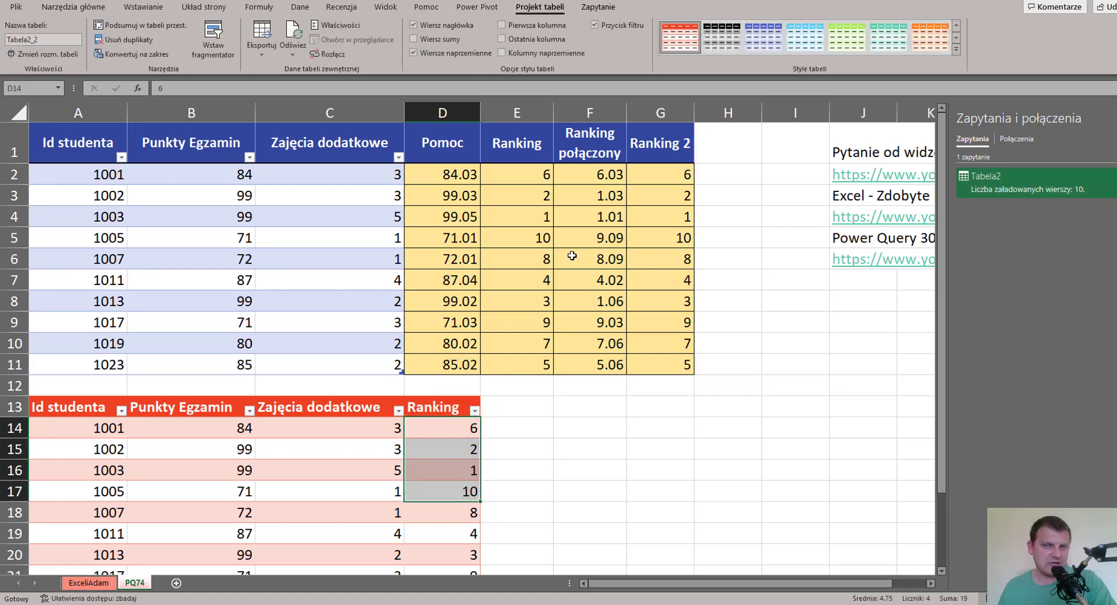
scroll(579, 328, down, 1)
scroll(585, 341, up, 1)
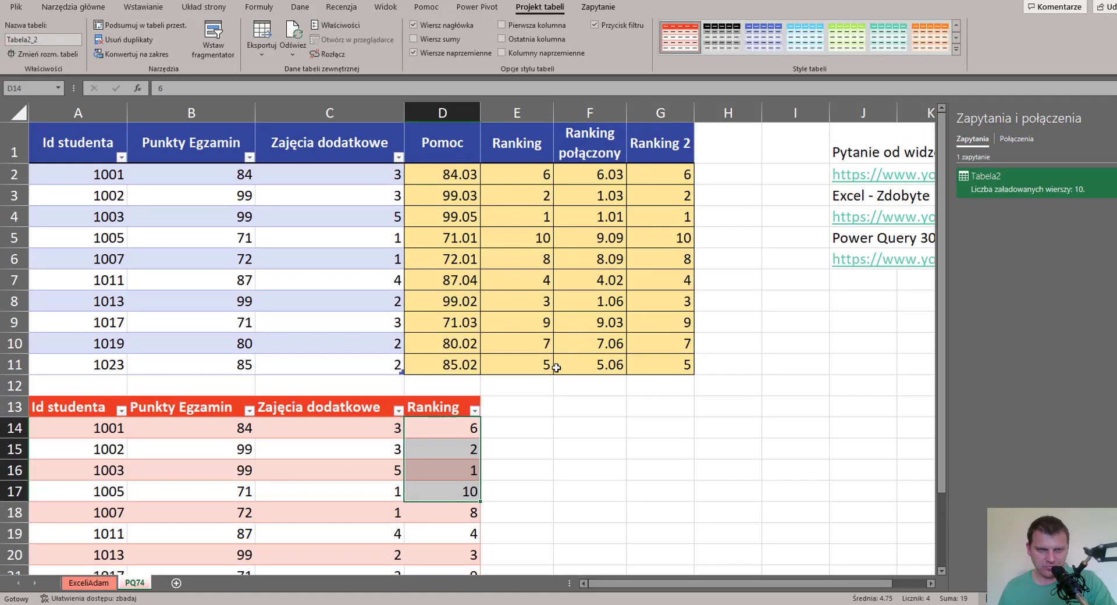
click(443, 427)
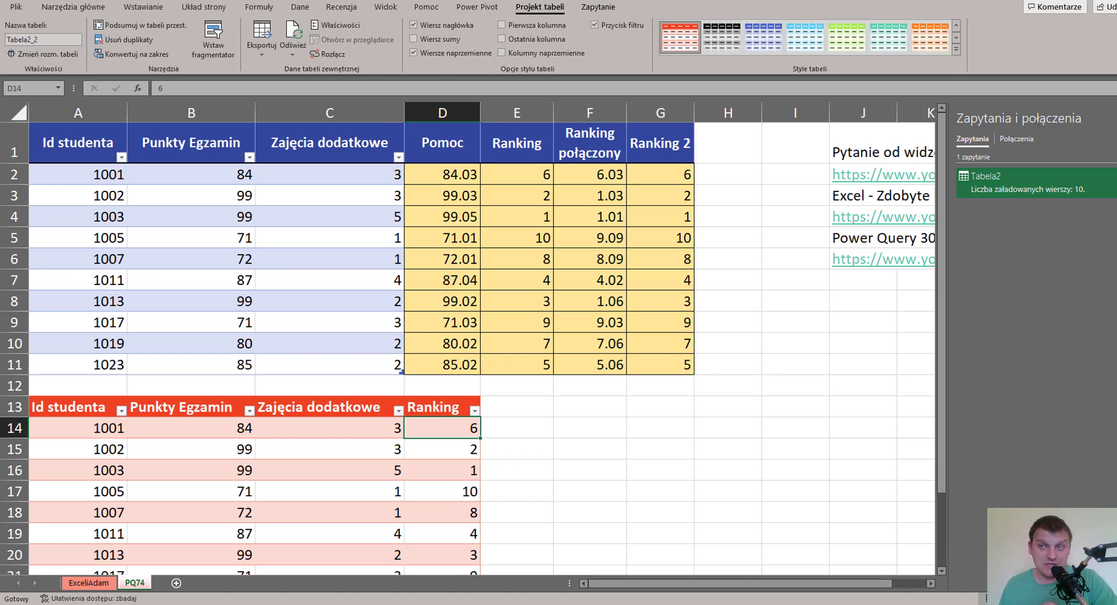
Close the Zapytania i połączenia pane and scroll across the sheet.
click(1109, 118)
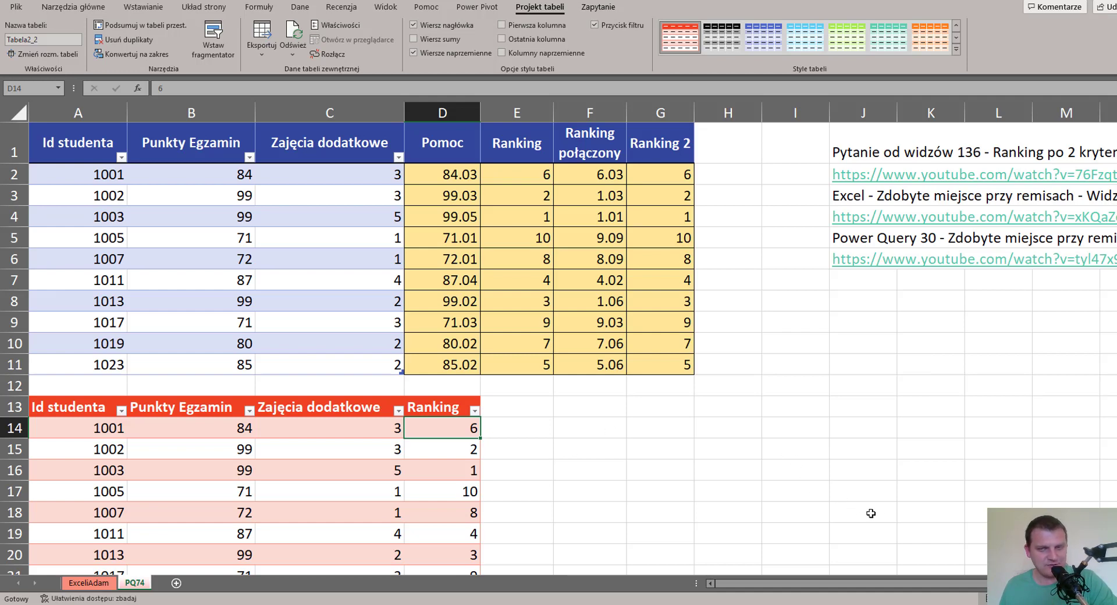
scroll(808, 453, right, 2)
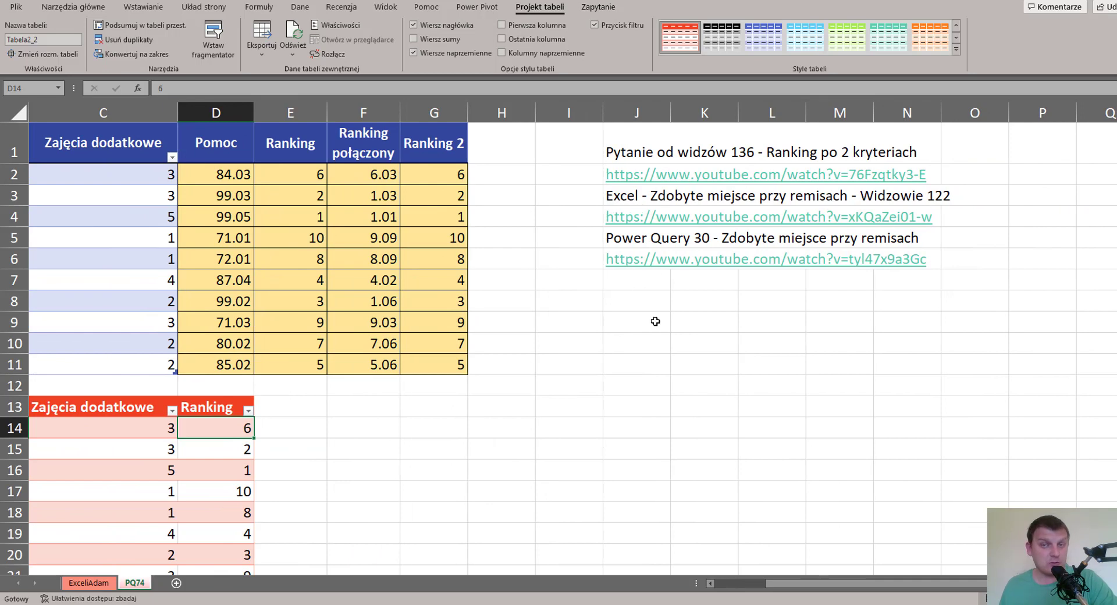
scroll(797, 588, left, 2)
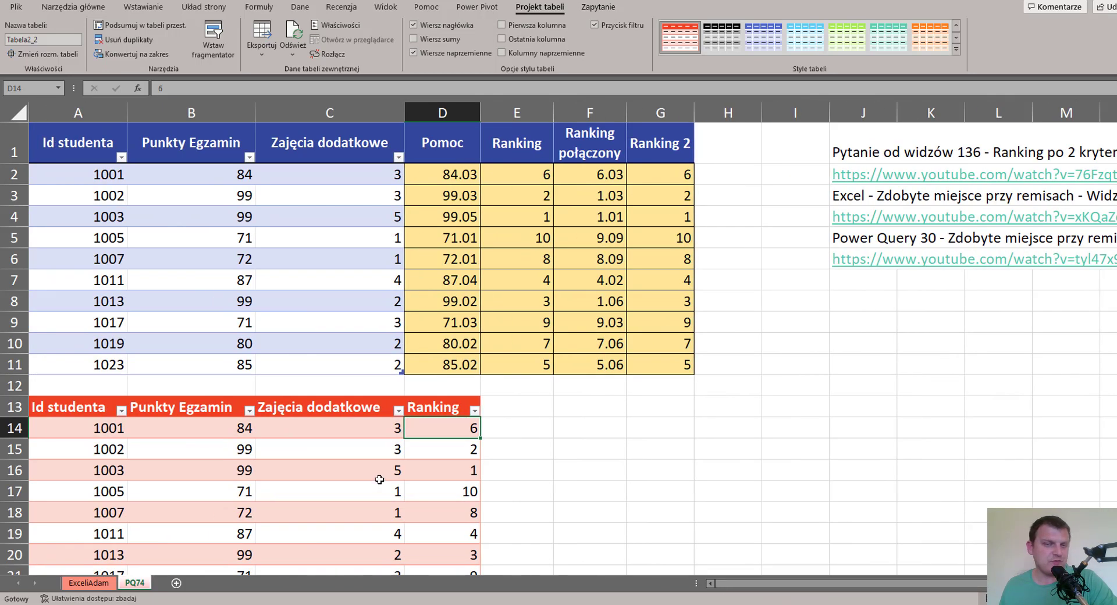